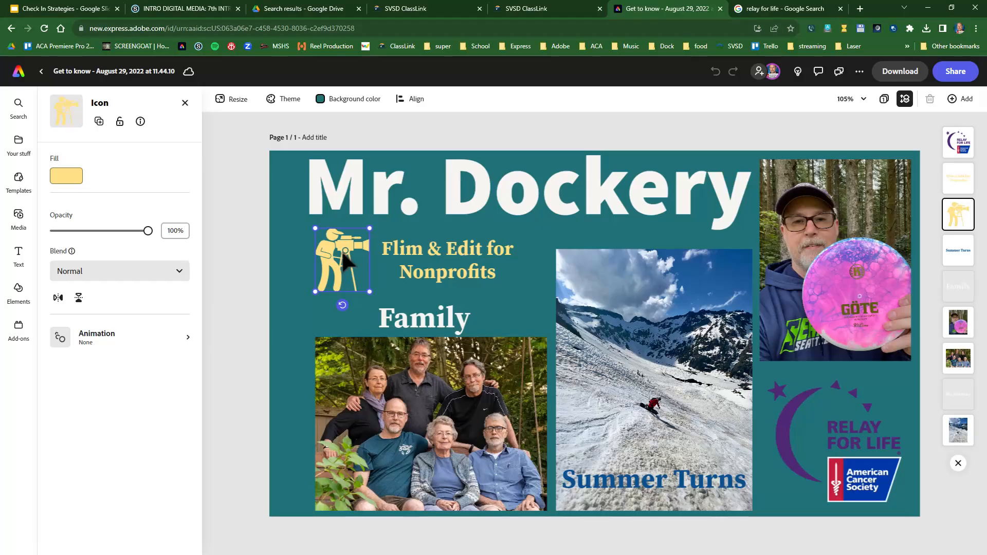
Inspect the example's caption, snow photo, camera icon, Relay logo and family photo, then return home
click(406, 256)
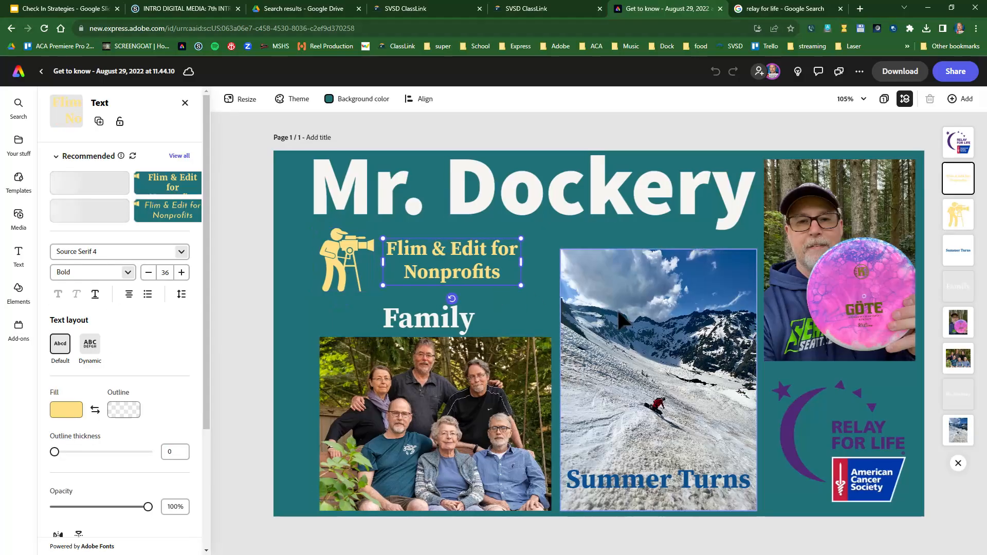
click(620, 320)
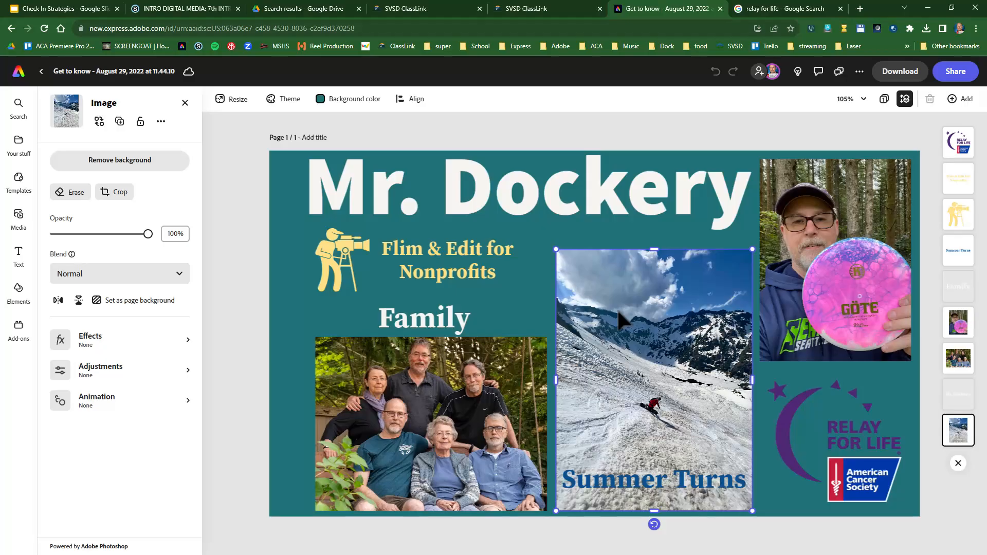
click(701, 133)
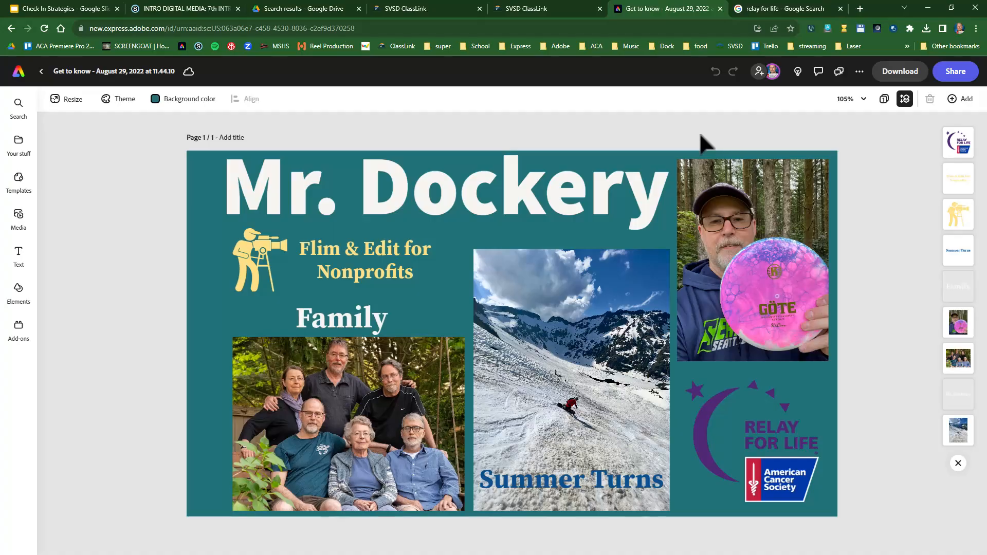
click(259, 259)
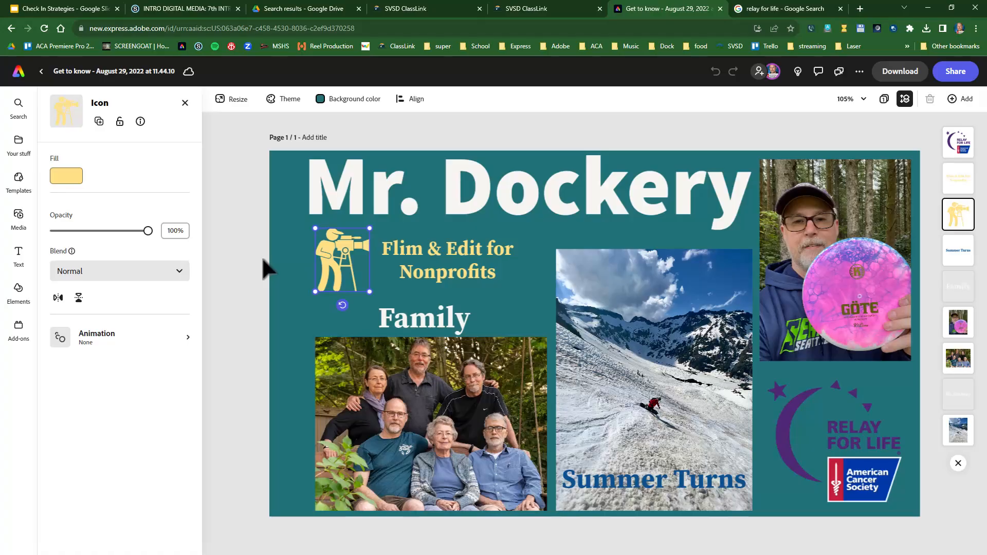
click(788, 417)
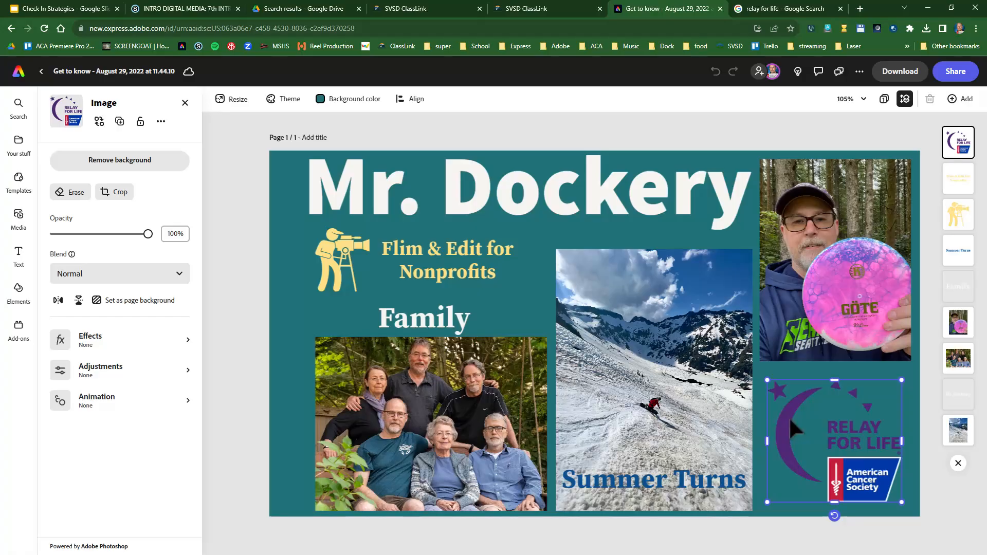
click(464, 413)
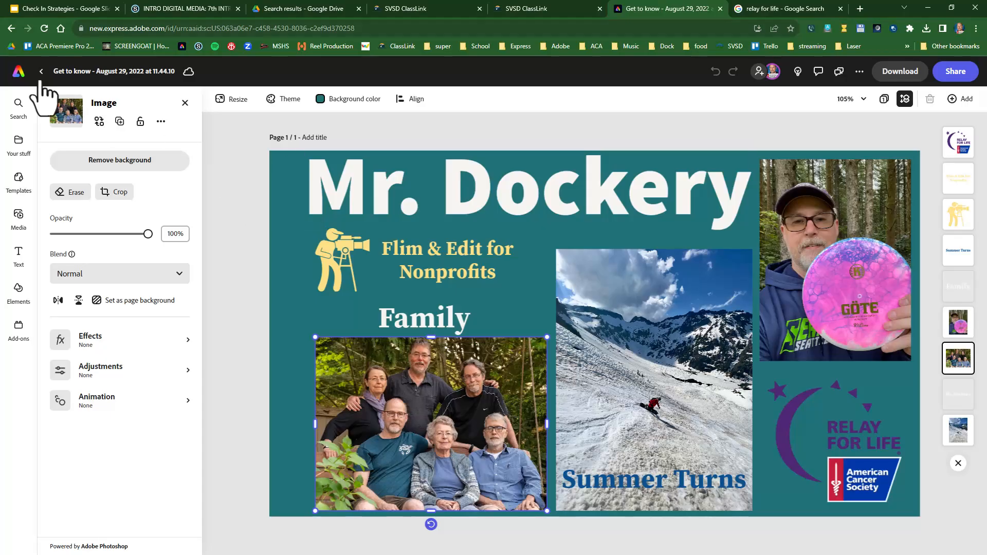
click(19, 73)
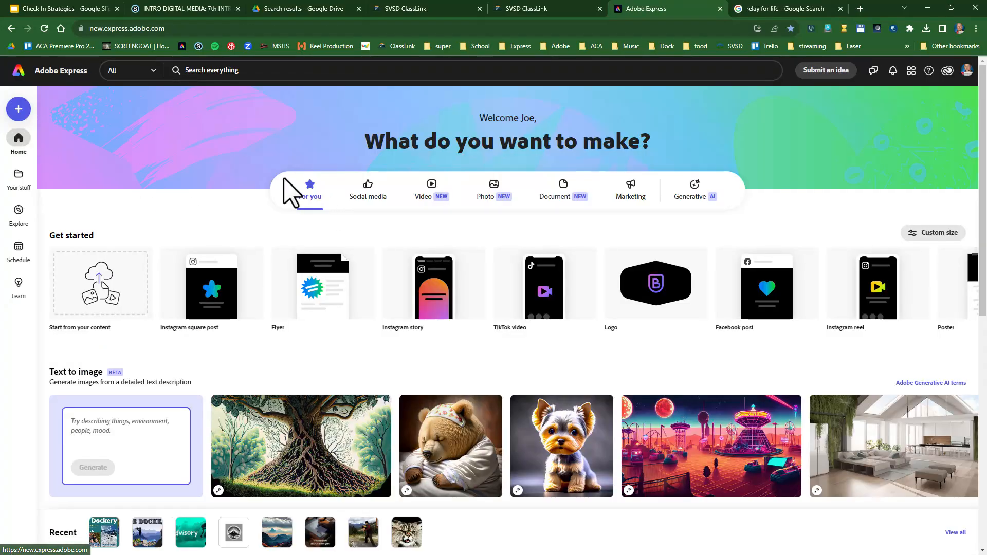
Launch Adobe Express for Education from ClassLink's Digital Media folder
click(520, 12)
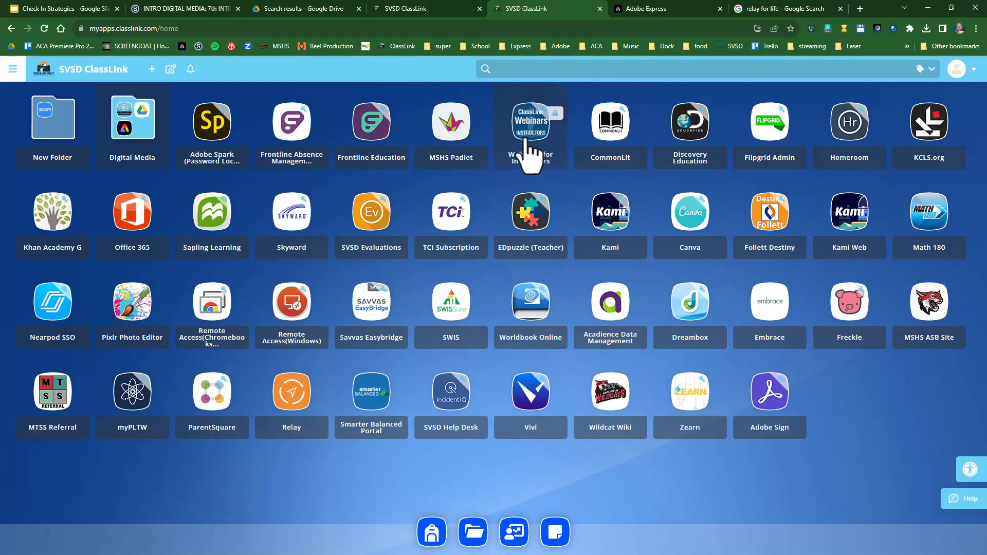
click(128, 134)
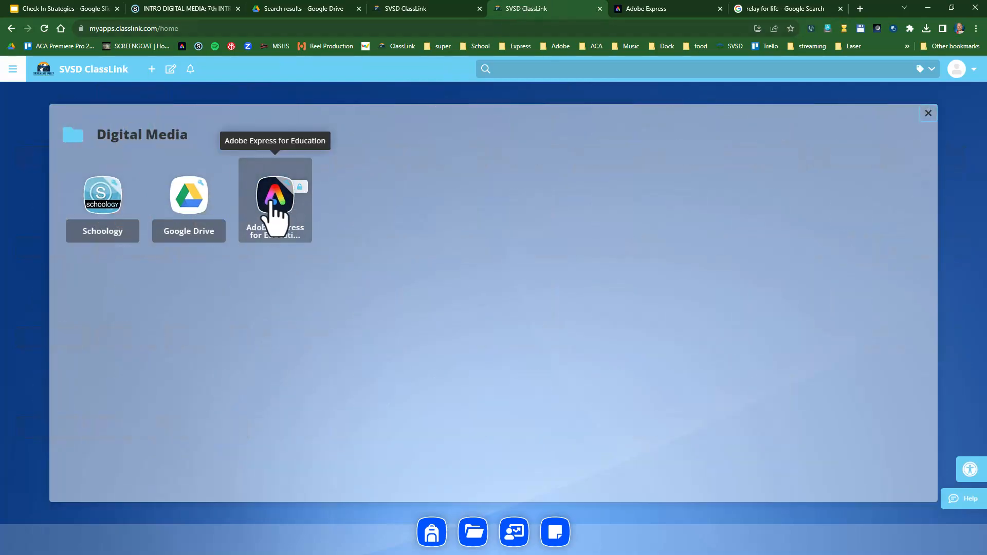
click(273, 201)
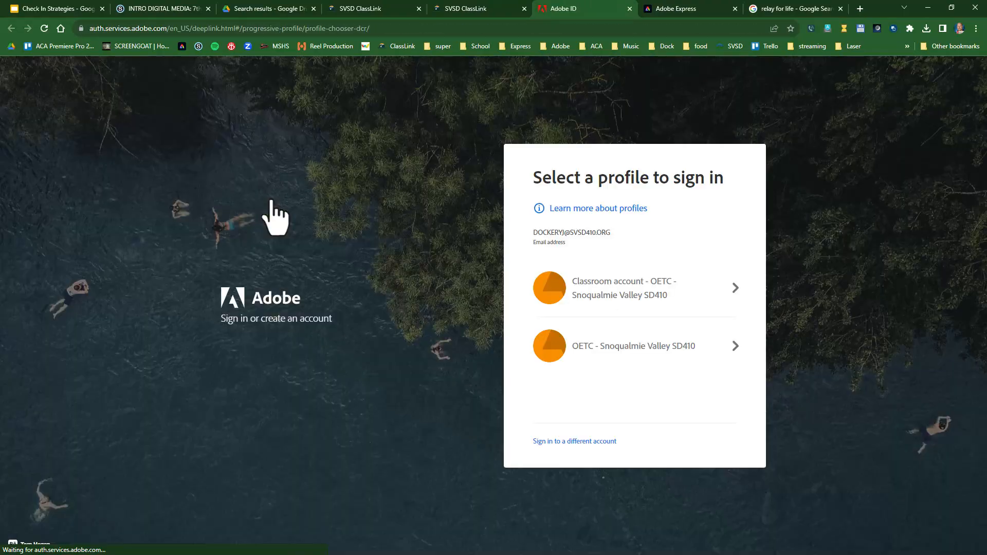
Sign in with the OETC district profile and school Google account as a school account
click(557, 342)
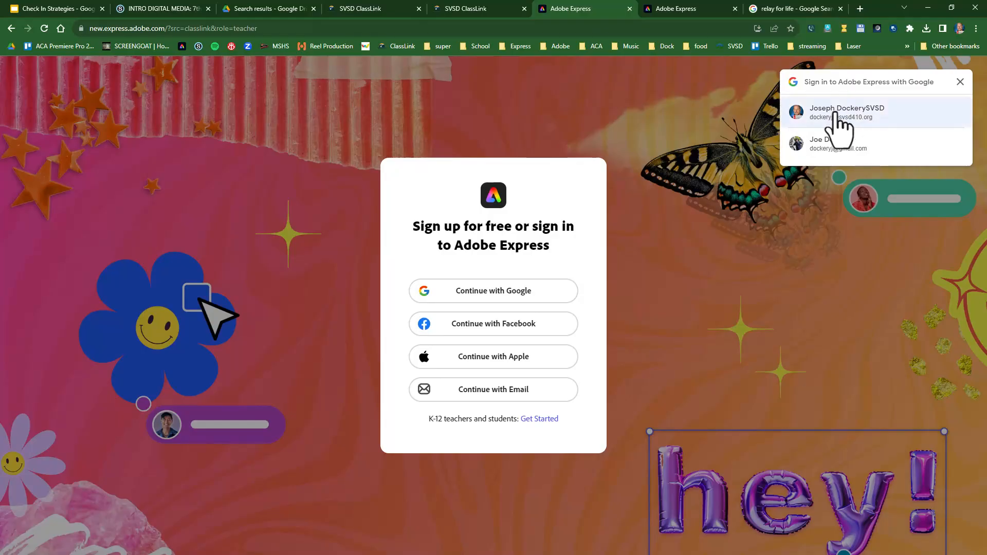
click(839, 127)
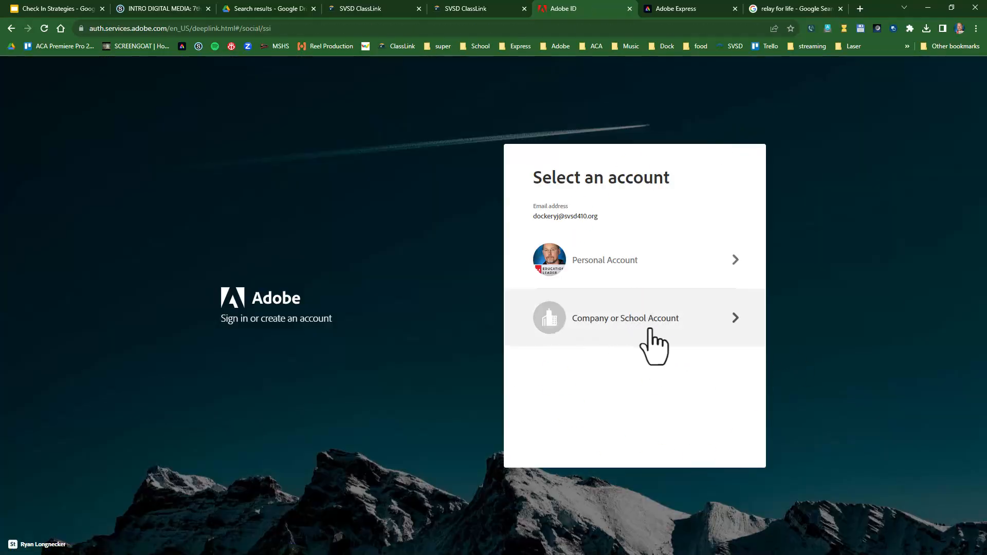
click(623, 344)
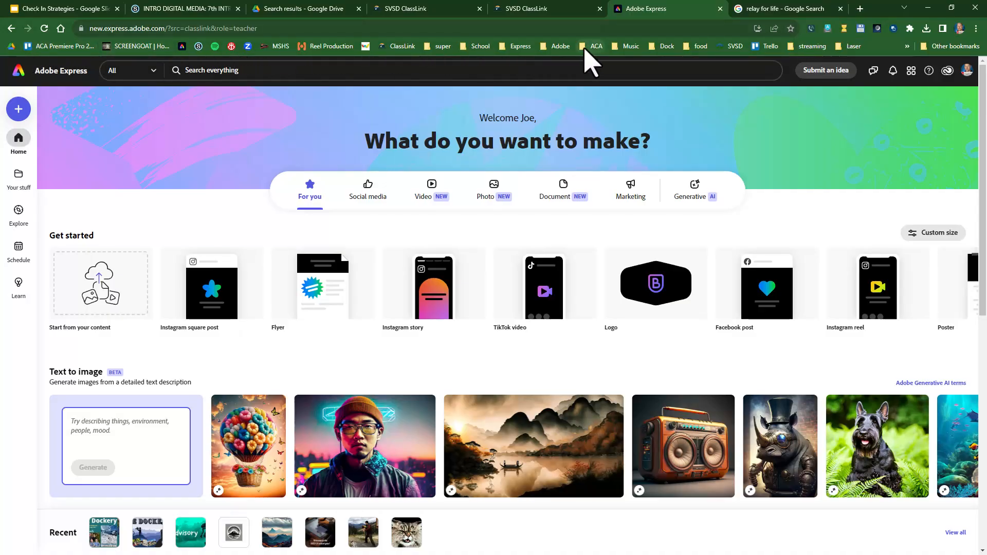
Bookmark Adobe Express and reopen it from the bookmarks bar, cancelling the bookmark edit
mouse_move(81, 29)
mouse_down()
mouse_move(98, 42)
mouse_move(82, 24)
mouse_up()
click(182, 47)
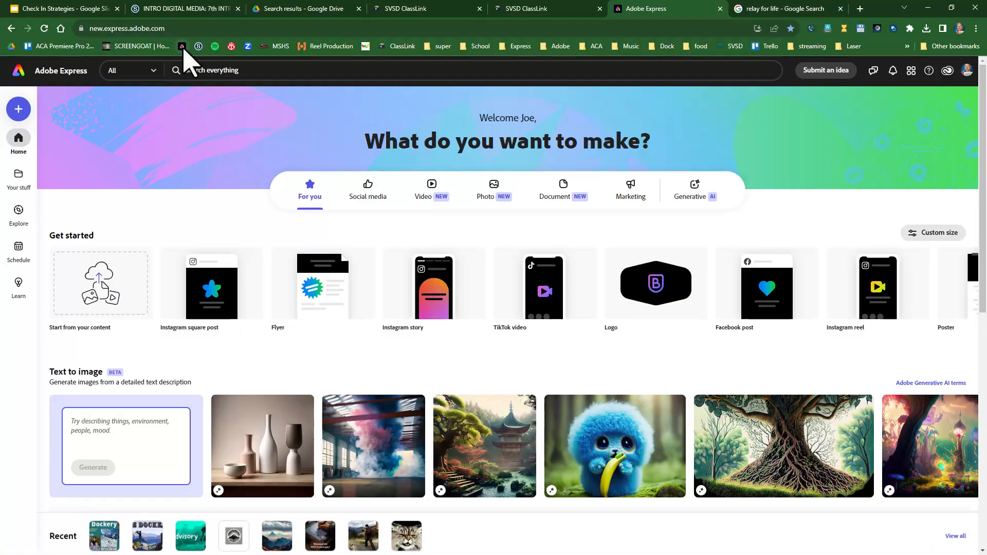
right_click(184, 47)
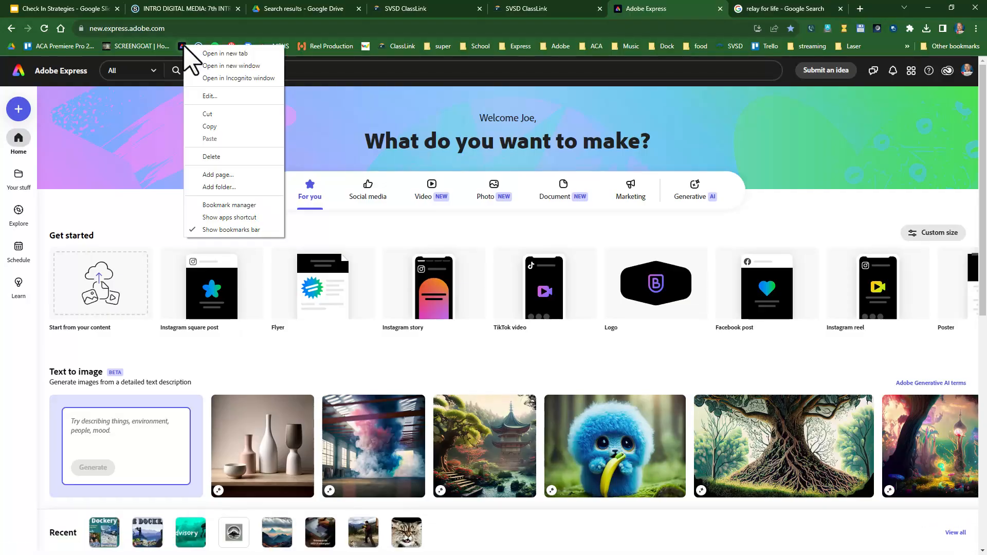
click(210, 95)
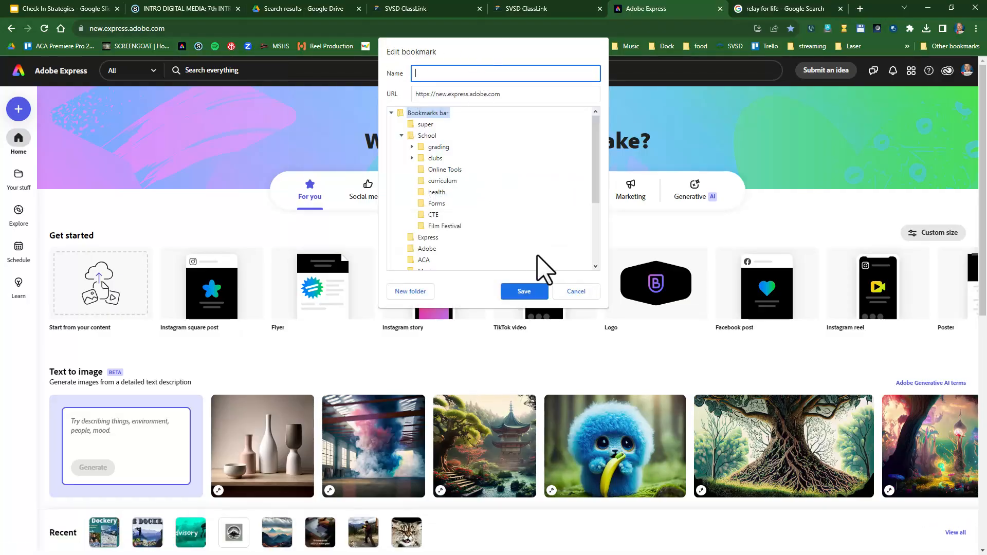
click(575, 291)
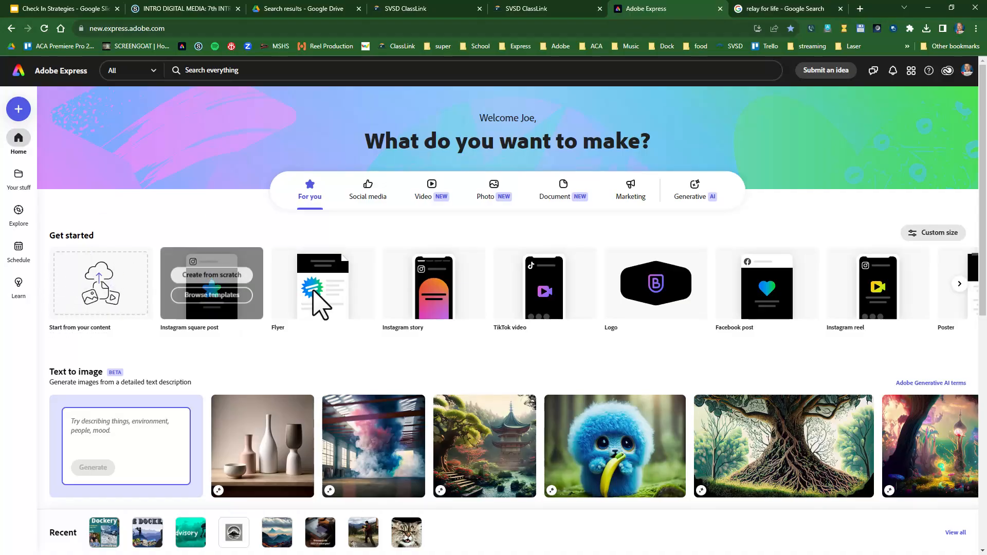
Browse the Get started formats and bring up the Custom size options for a new project
click(959, 283)
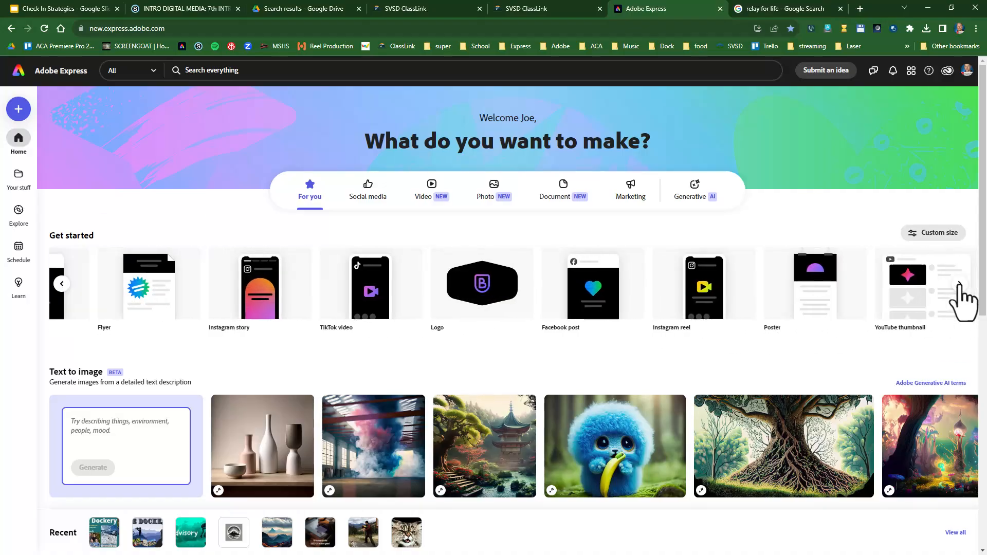
click(959, 284)
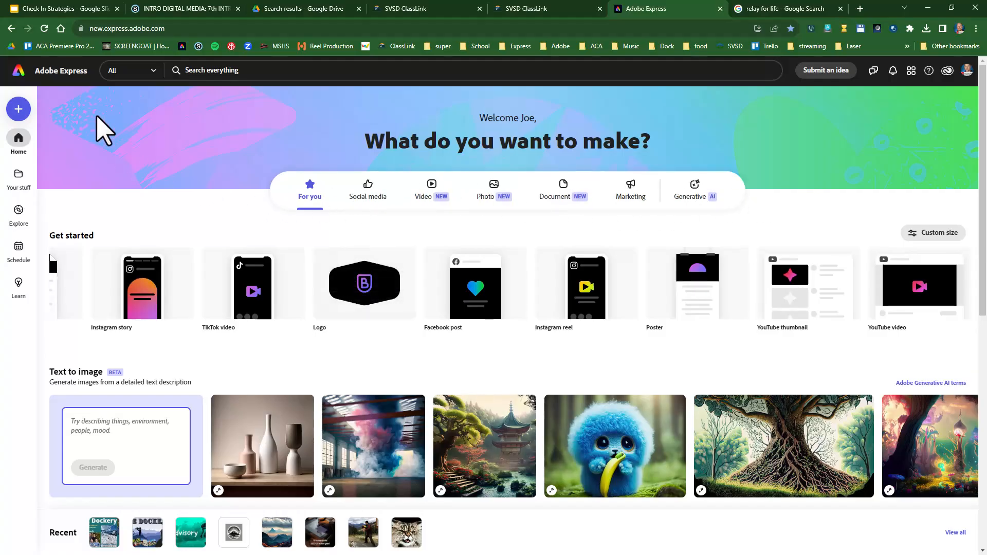
click(21, 110)
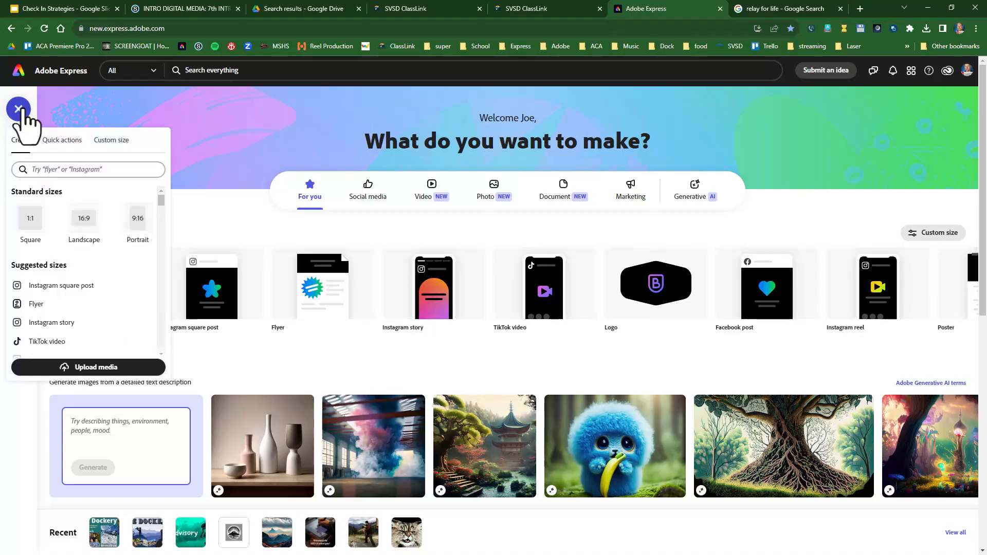
drag(161, 201, 157, 180)
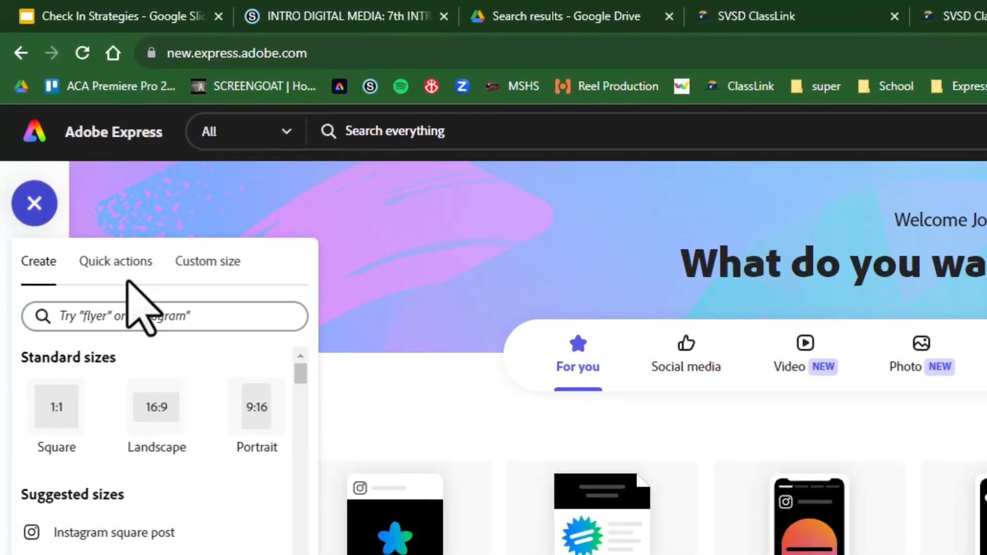
click(122, 261)
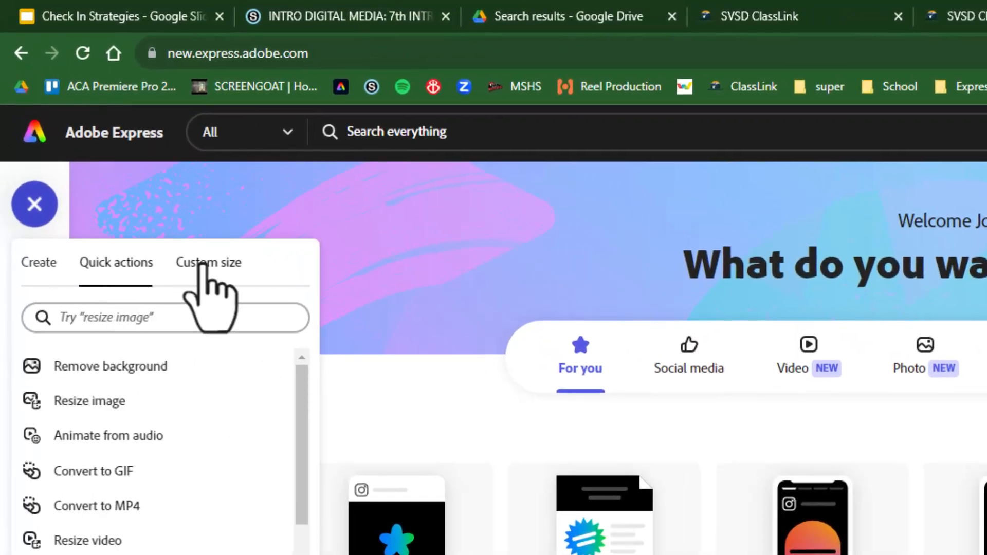
click(203, 263)
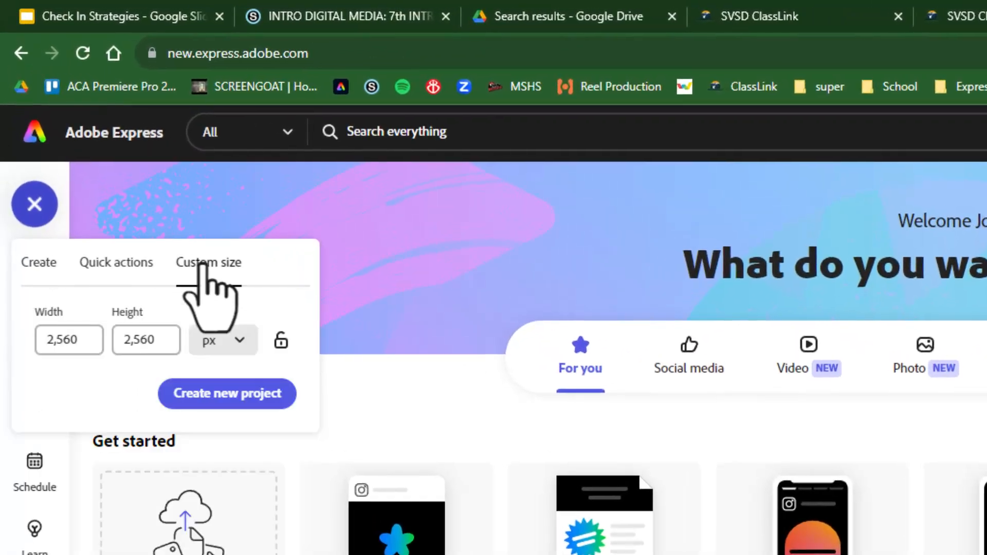
Set the custom size to 1920 × 1080 px and create the blank project
click(89, 341)
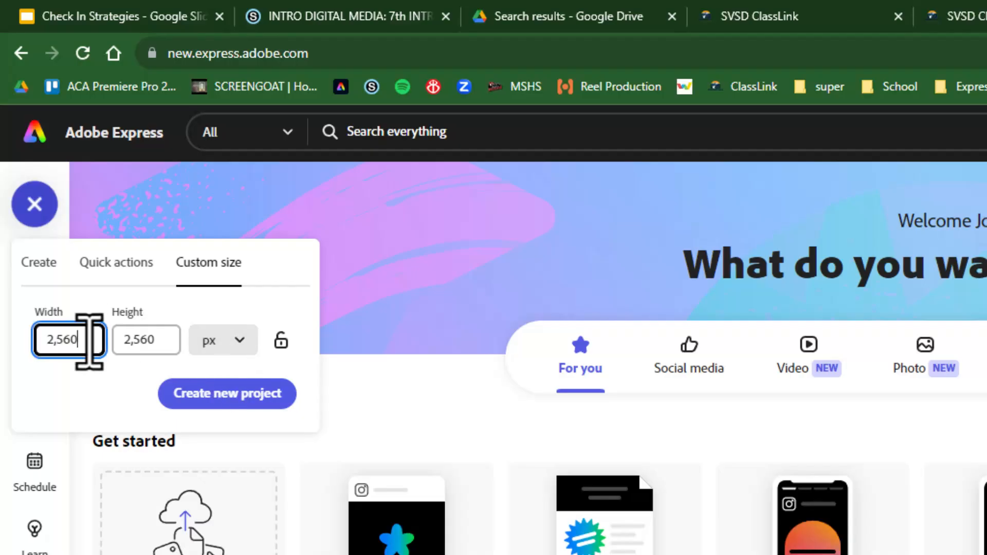
key(BackSpace)
key(Tab)
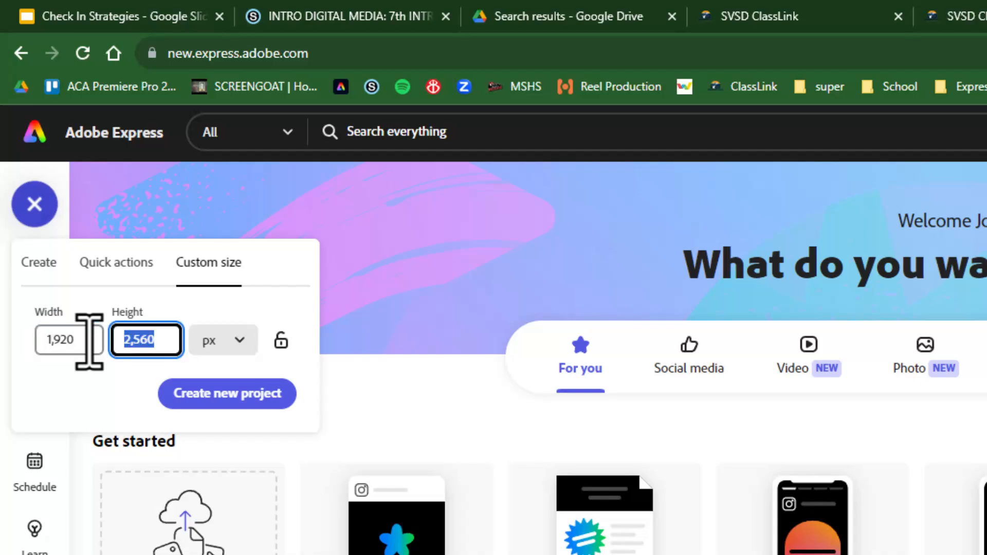
text(1089)
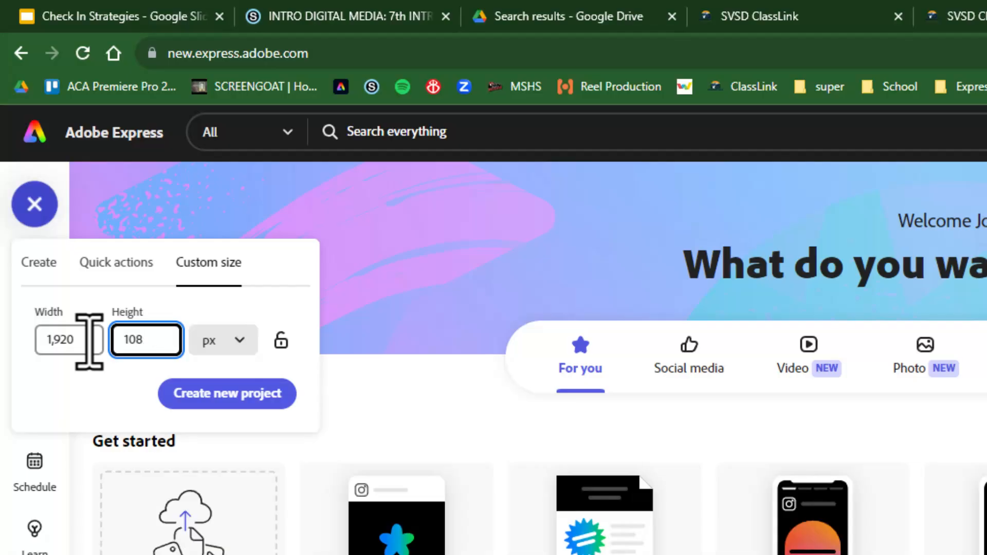
click(226, 396)
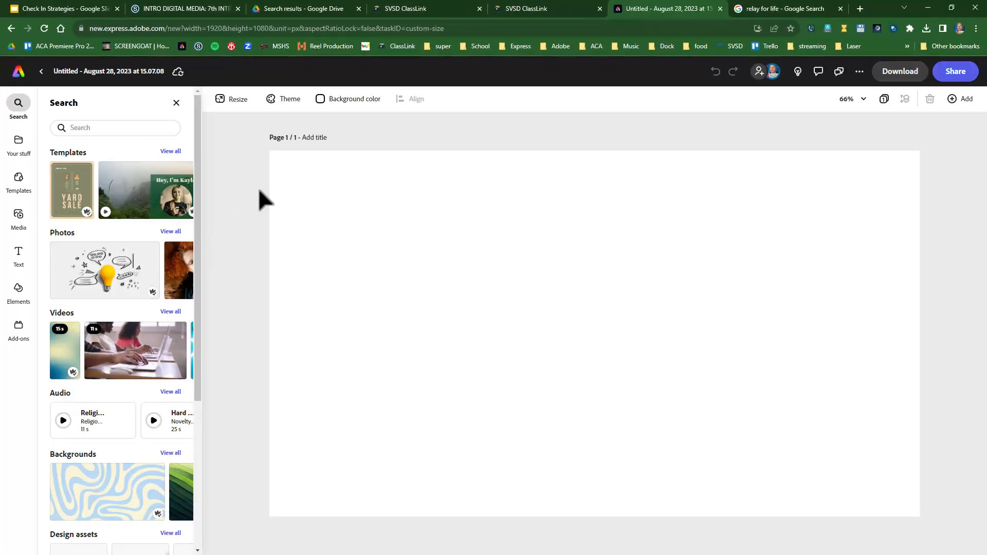
Apply the light-blue sports-balls pattern from Fitness and health as the page background
click(355, 101)
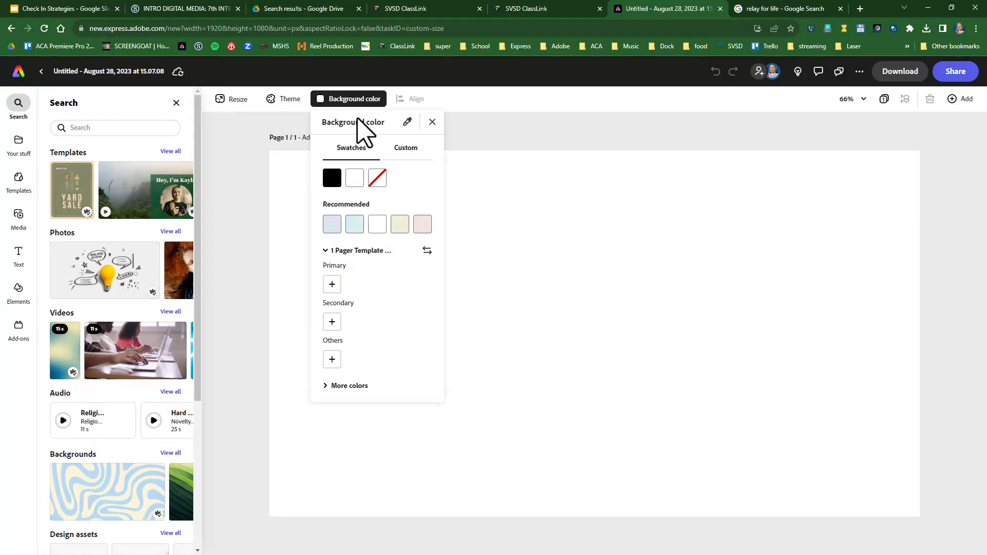
click(256, 175)
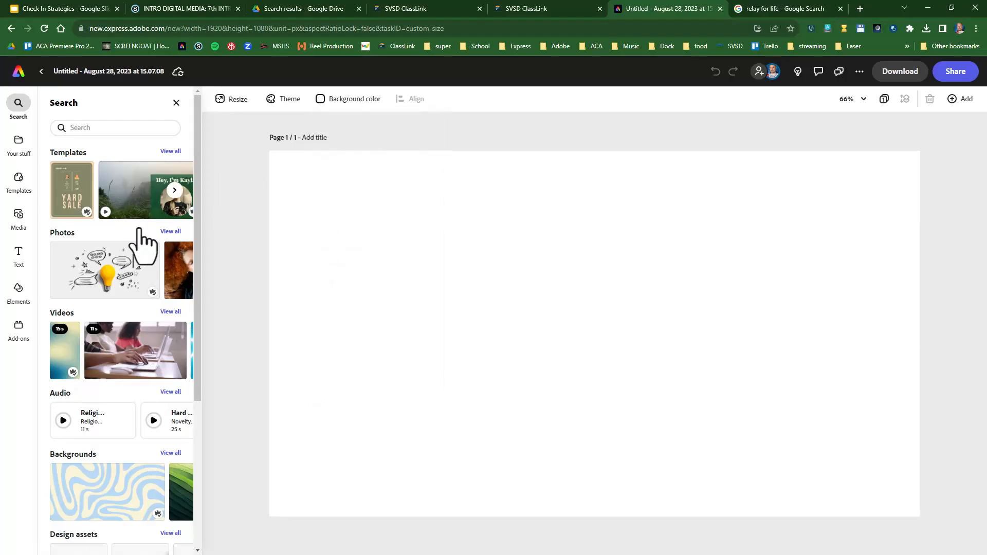
click(18, 289)
click(116, 126)
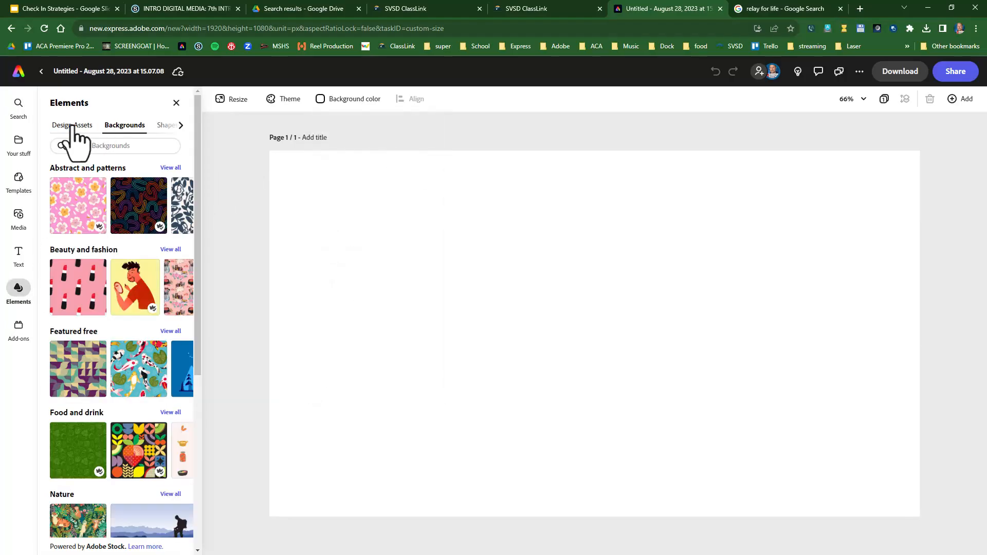
click(72, 126)
click(123, 127)
drag(199, 156, 208, 388)
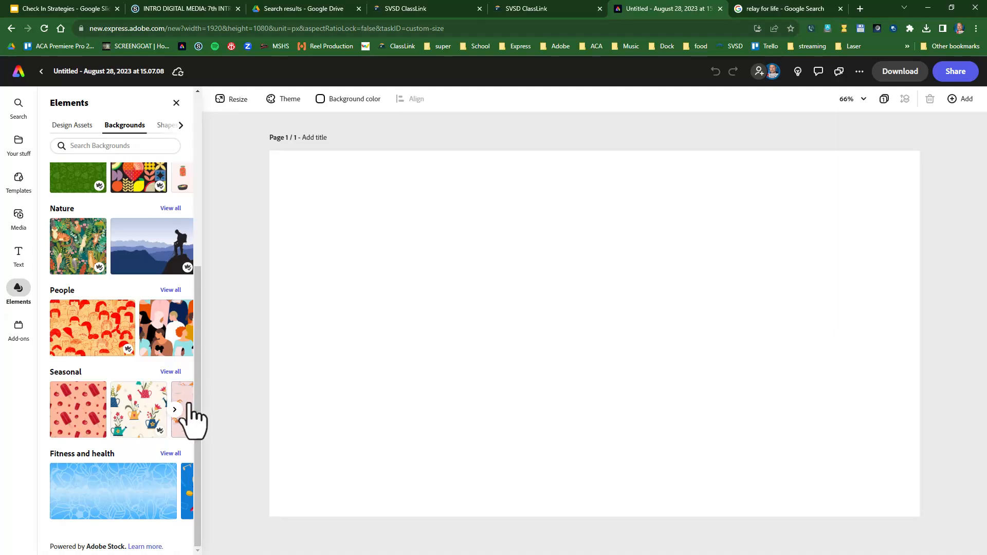
click(123, 497)
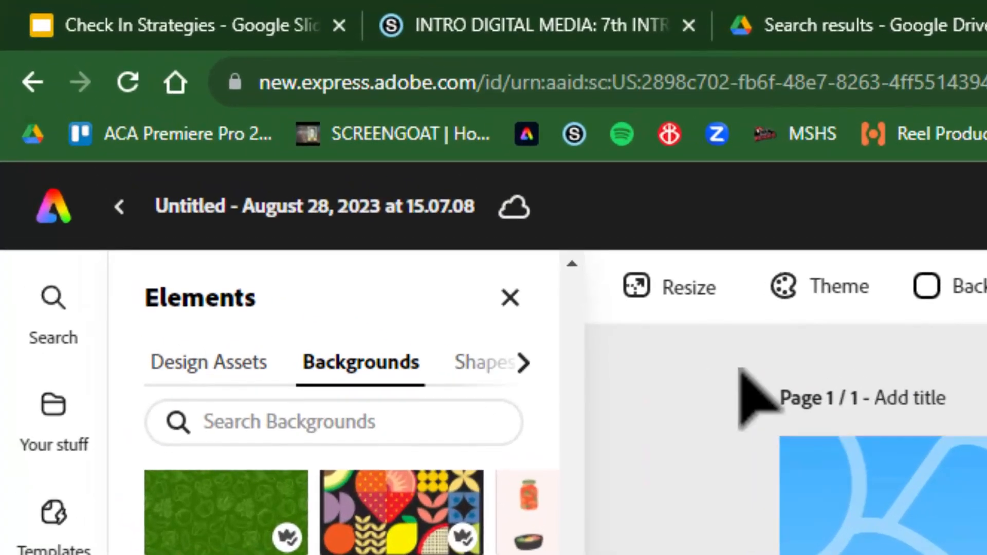
Change the document title from Untitled to 'get to know me'
click(350, 211)
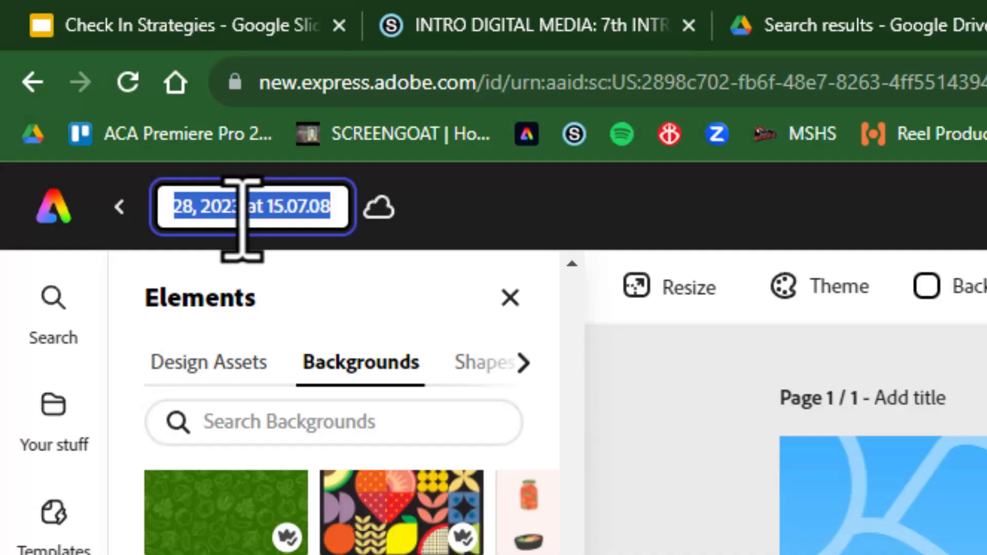
text(g)
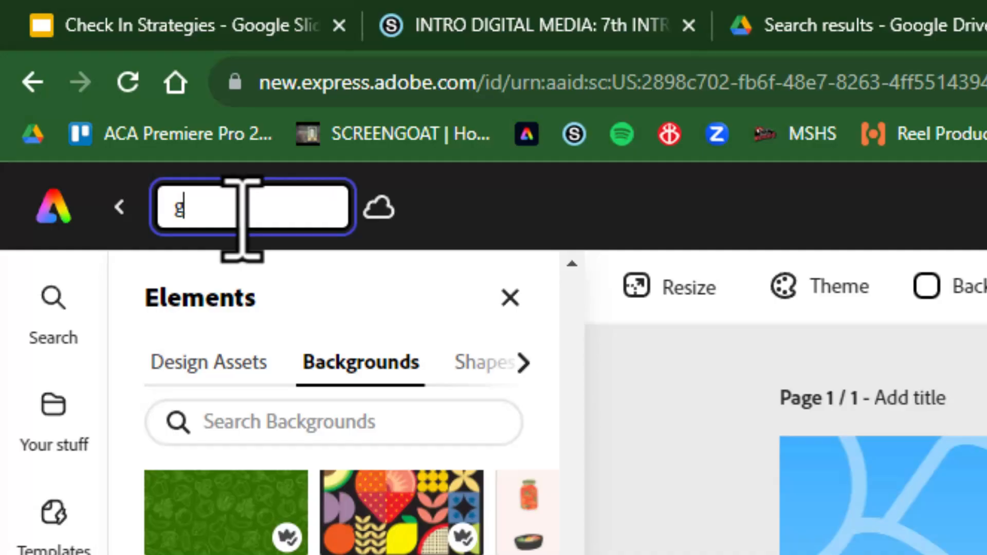
text(et to know me)
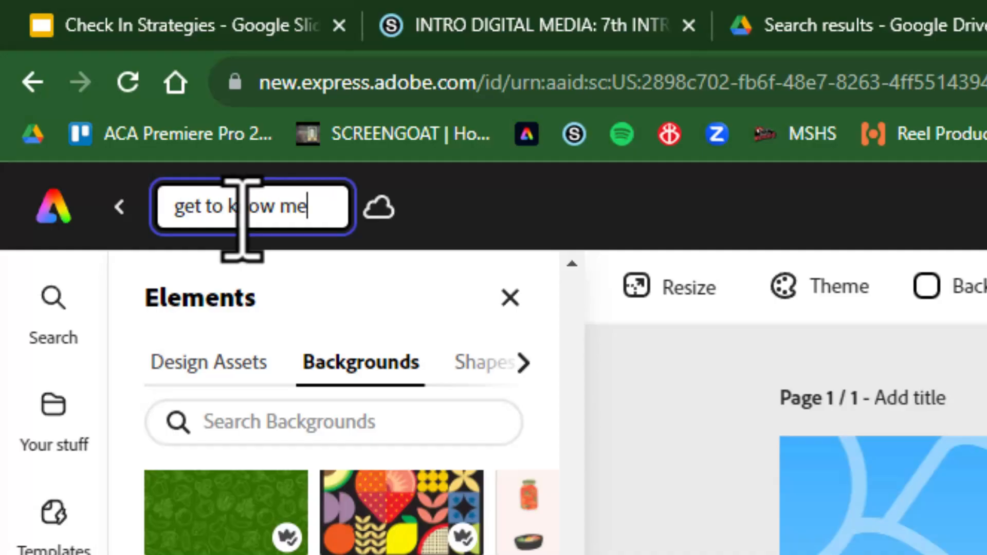
click(719, 401)
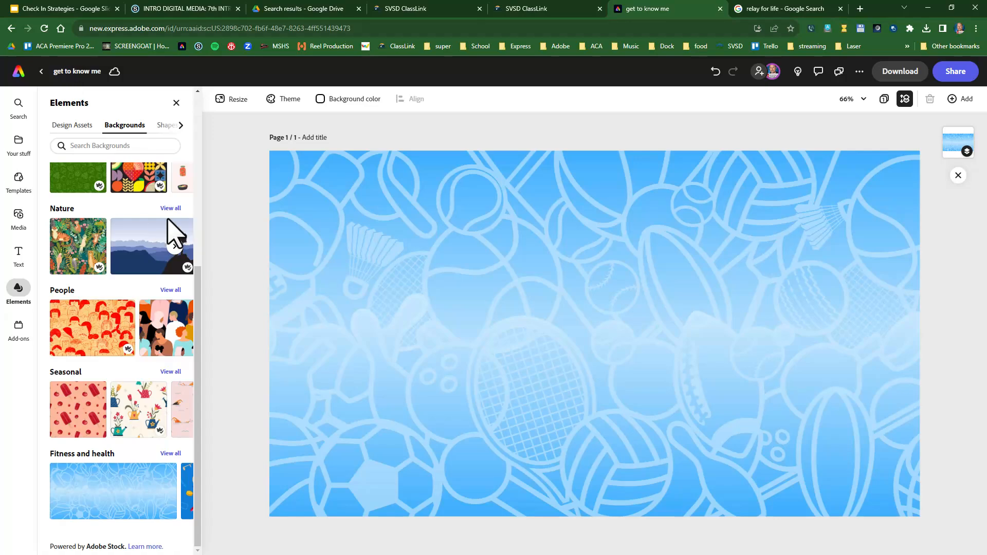
click(19, 252)
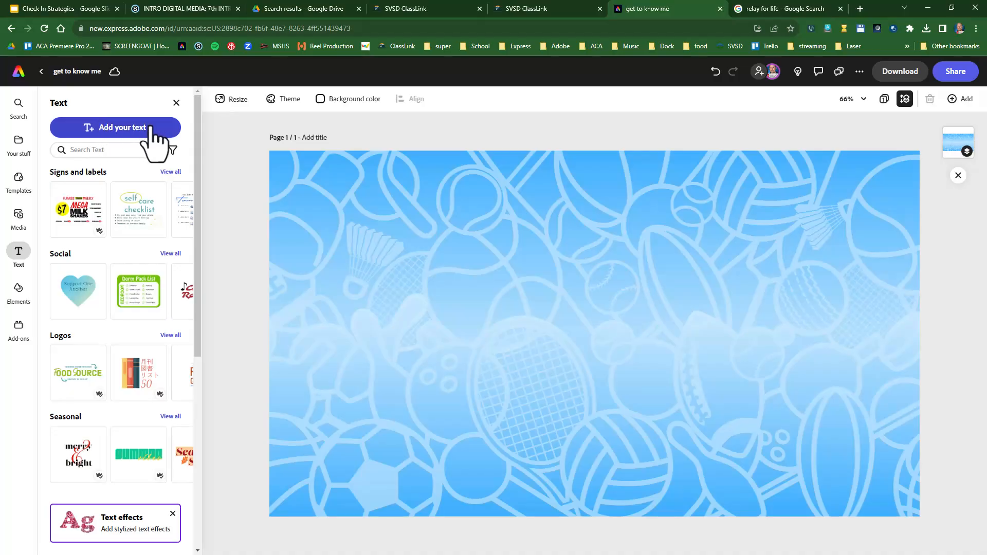
Add a text box with the creator's name and set its font to Brush Pen's Adlery Pro
click(133, 128)
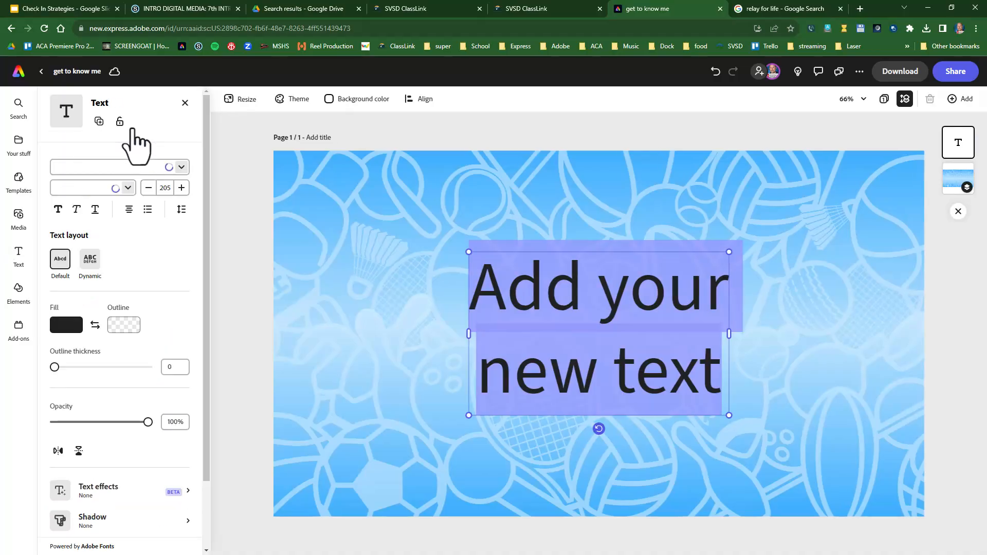
text(Joe Dockery)
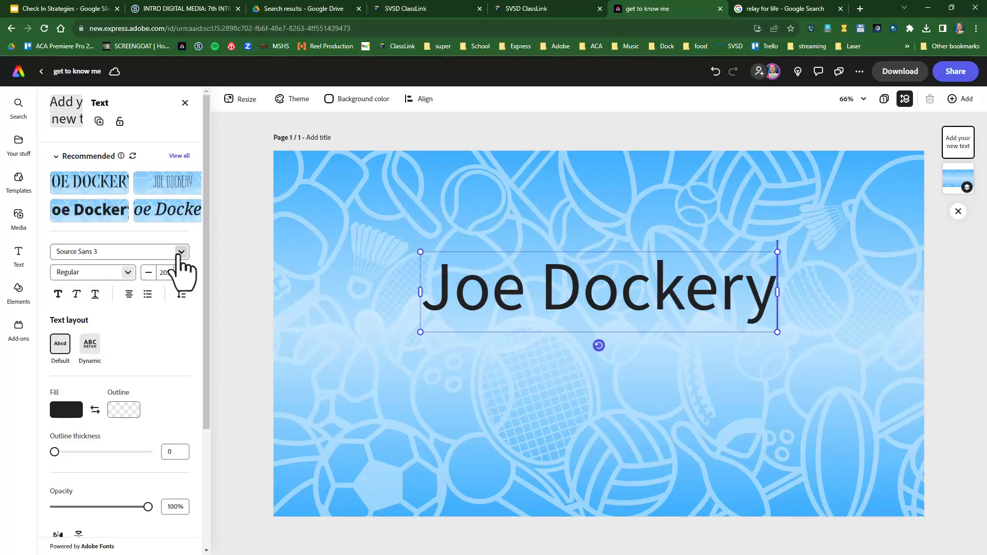
click(181, 251)
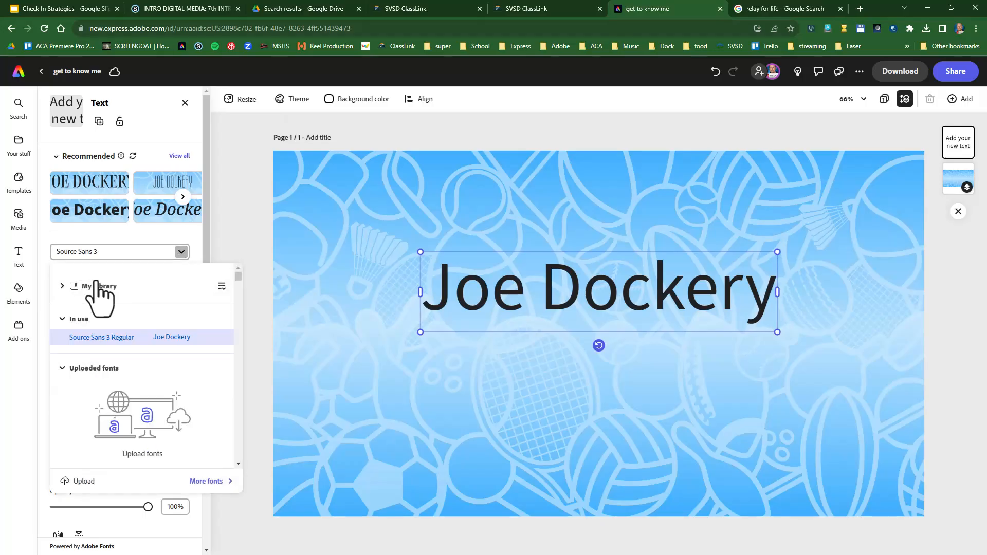
click(215, 481)
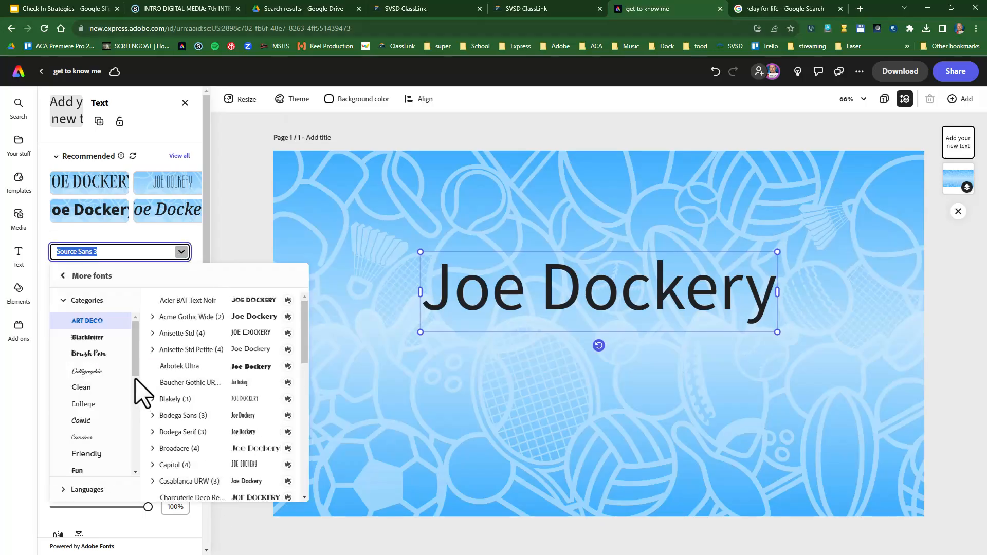
click(103, 354)
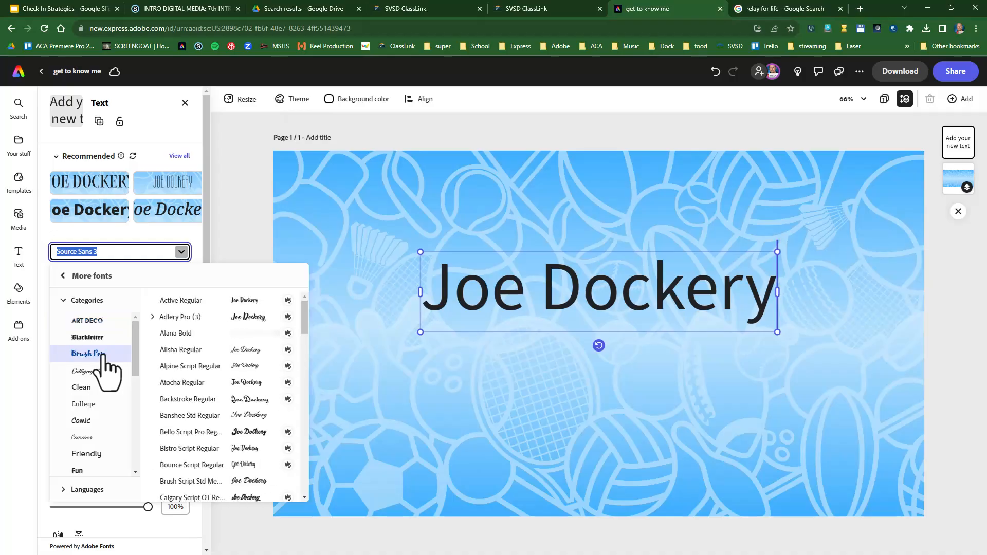
click(257, 318)
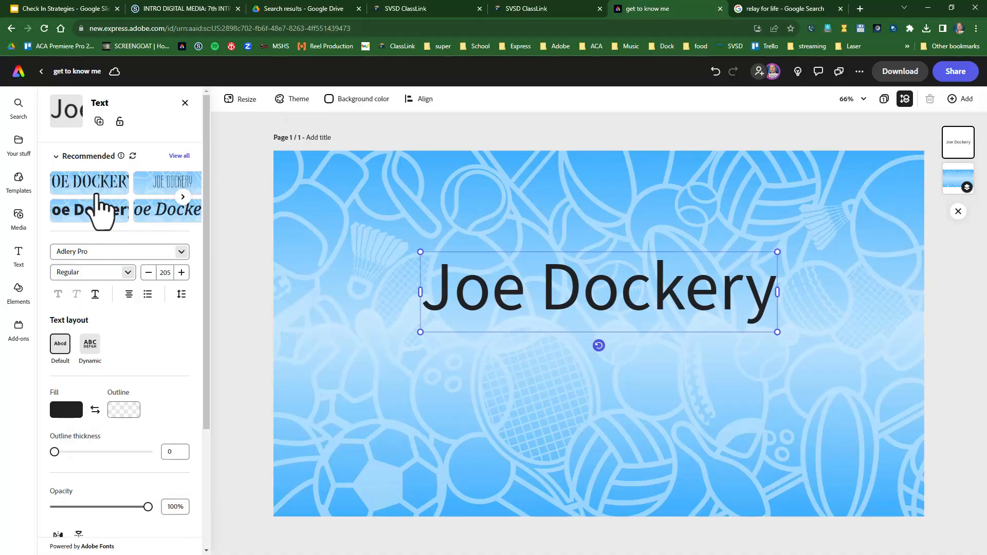
Give the name a bold recommended style, enlarge it, and move it to the page top
click(179, 156)
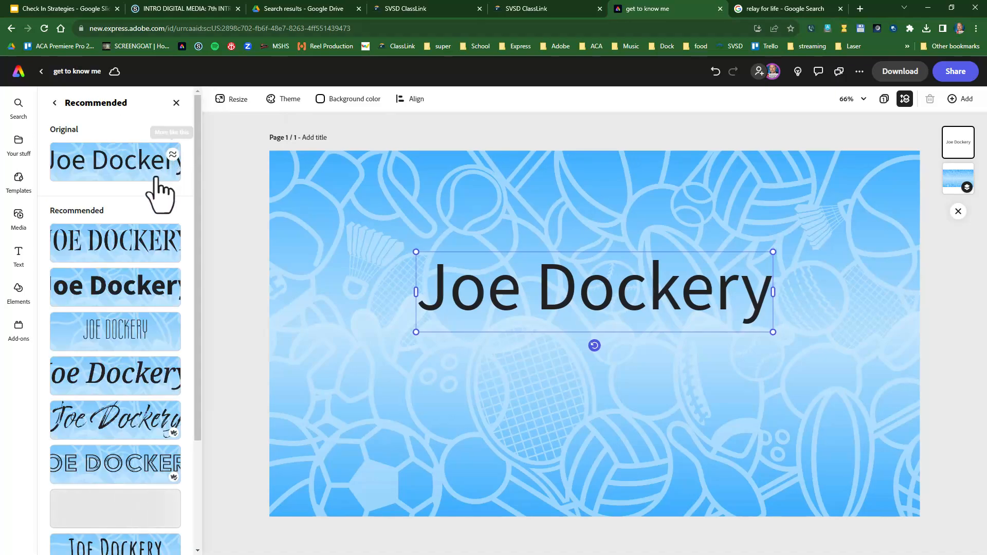
click(115, 286)
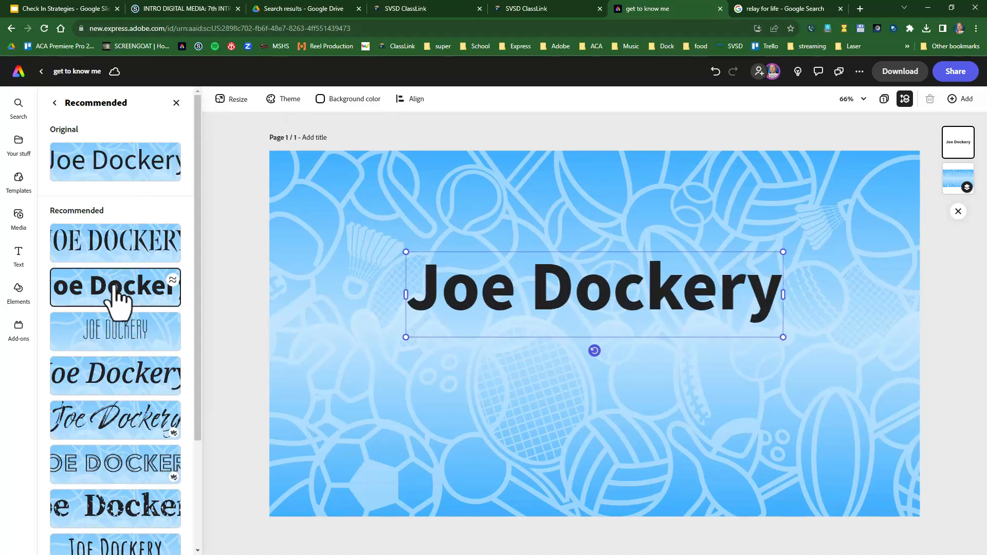
drag(406, 251, 311, 180)
double_click(449, 234)
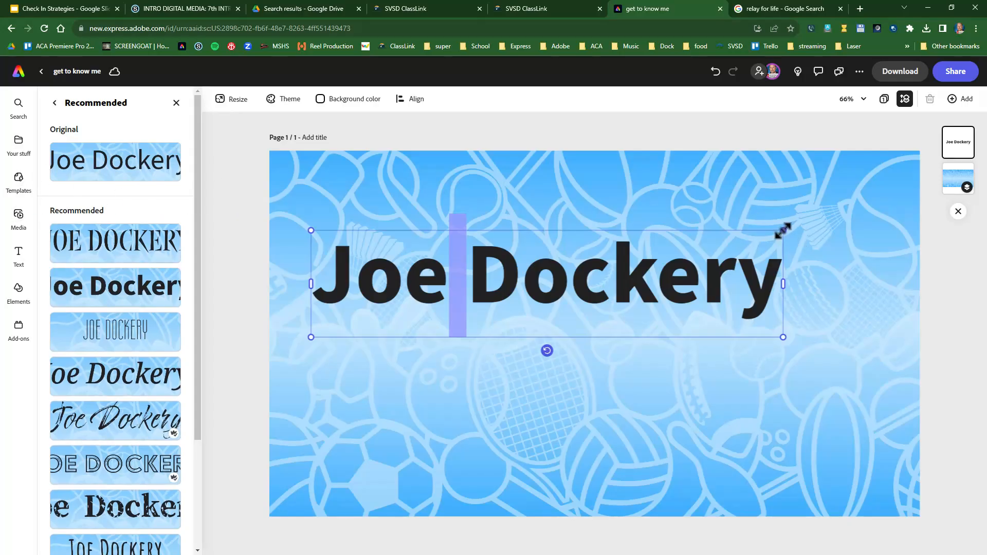
drag(783, 230, 879, 208)
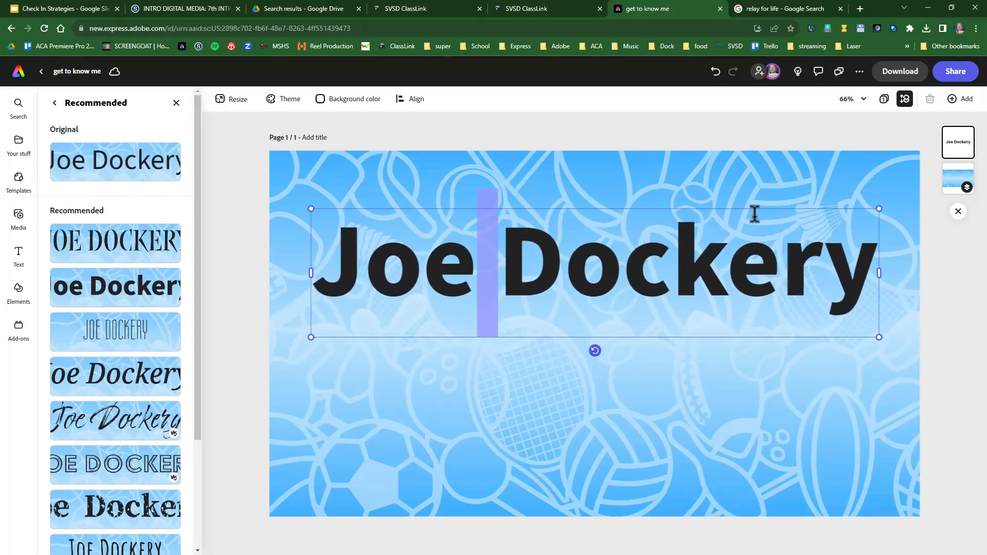
drag(756, 209, 579, 192)
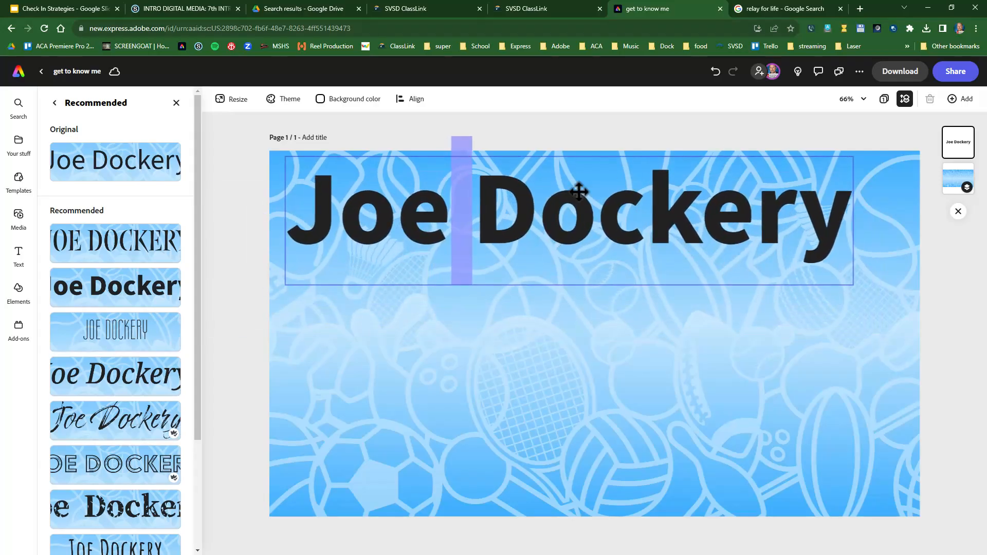
click(226, 268)
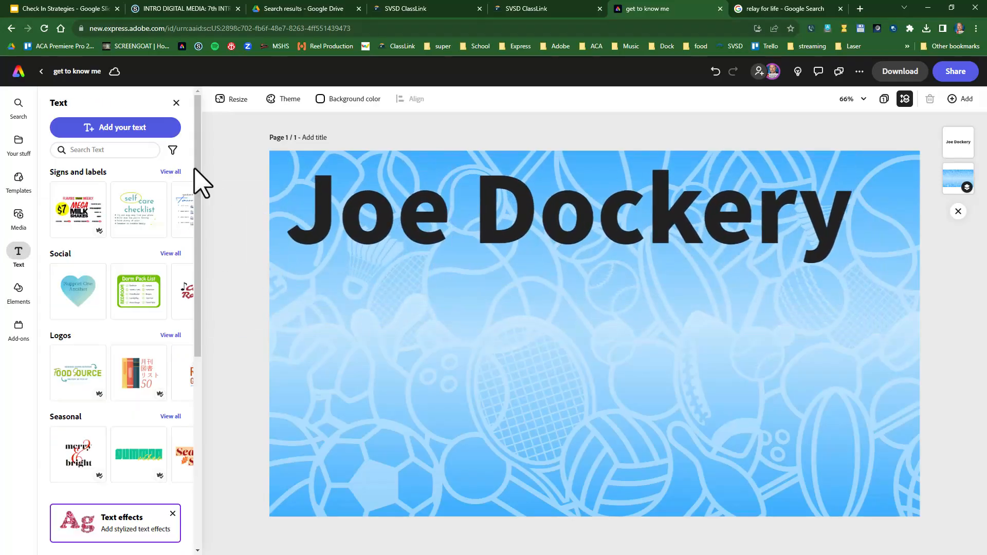
click(339, 311)
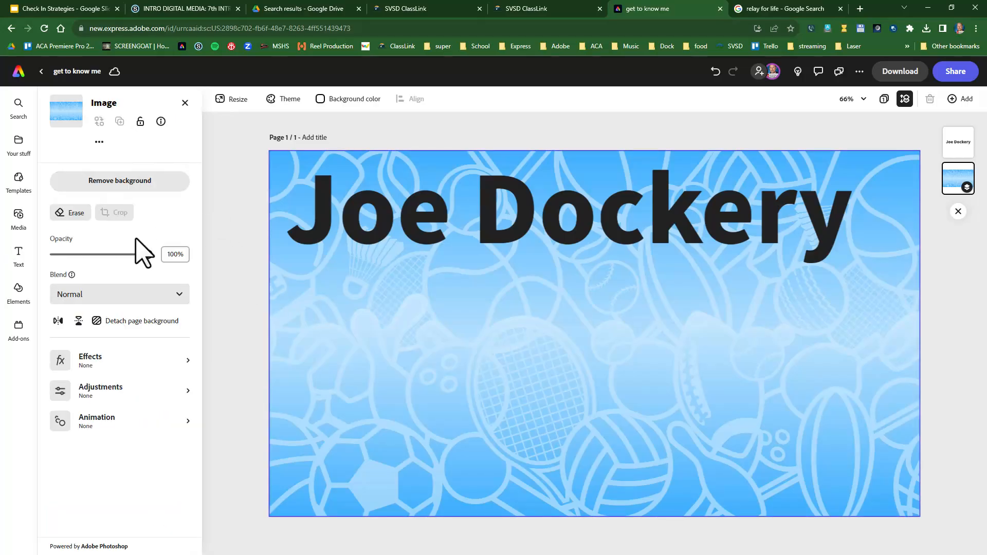
click(389, 225)
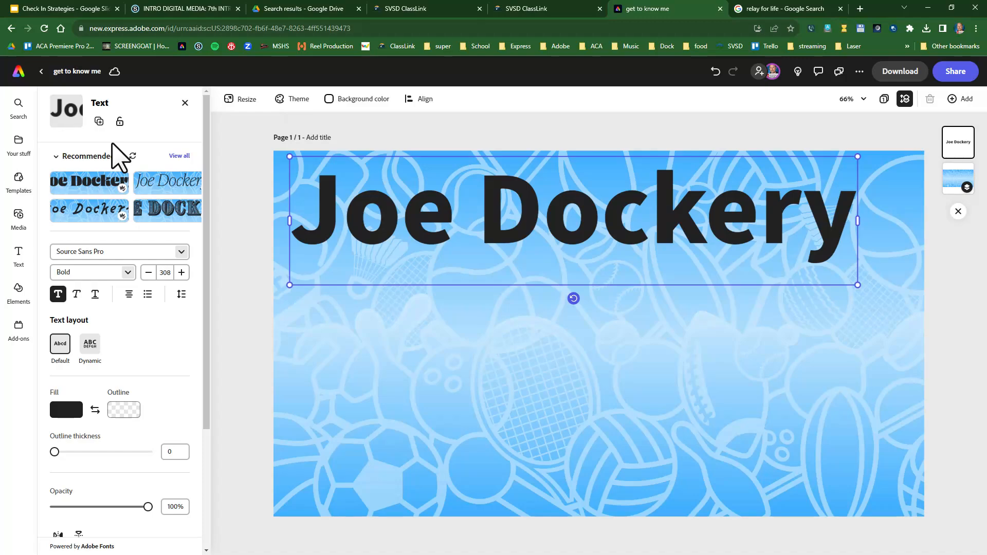
click(229, 160)
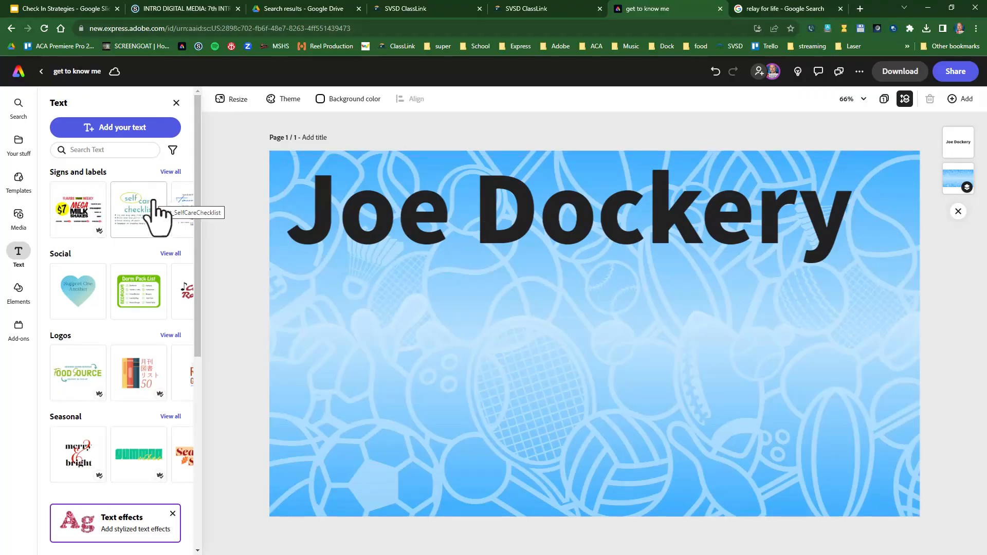
Browse Elements backgrounds and shapes, then switch to Icons with the search field active
click(21, 297)
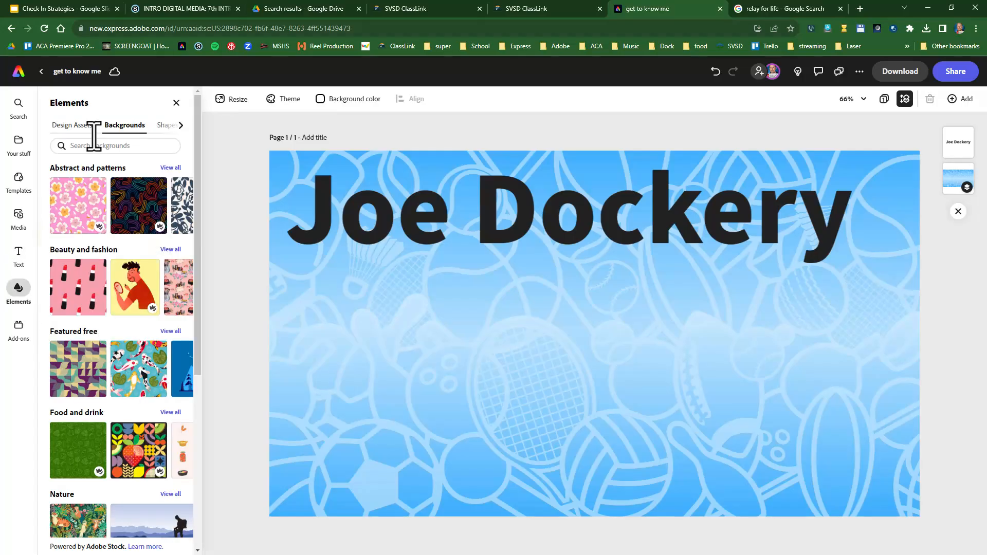
click(74, 127)
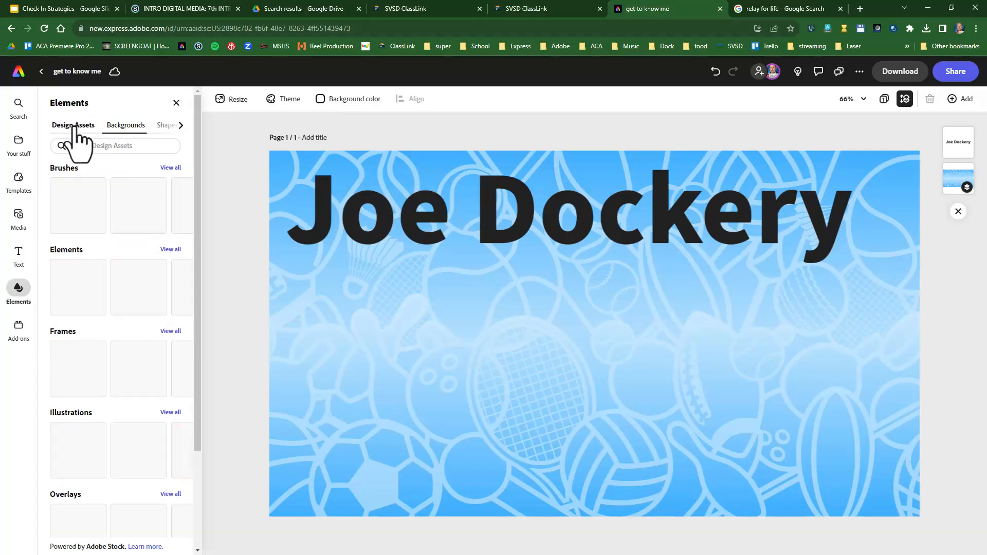
click(123, 128)
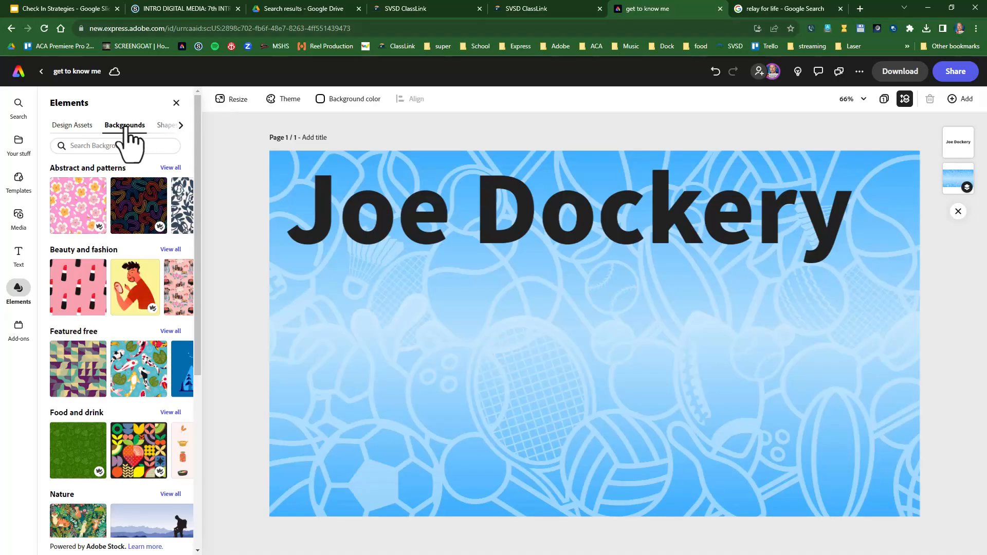
click(181, 126)
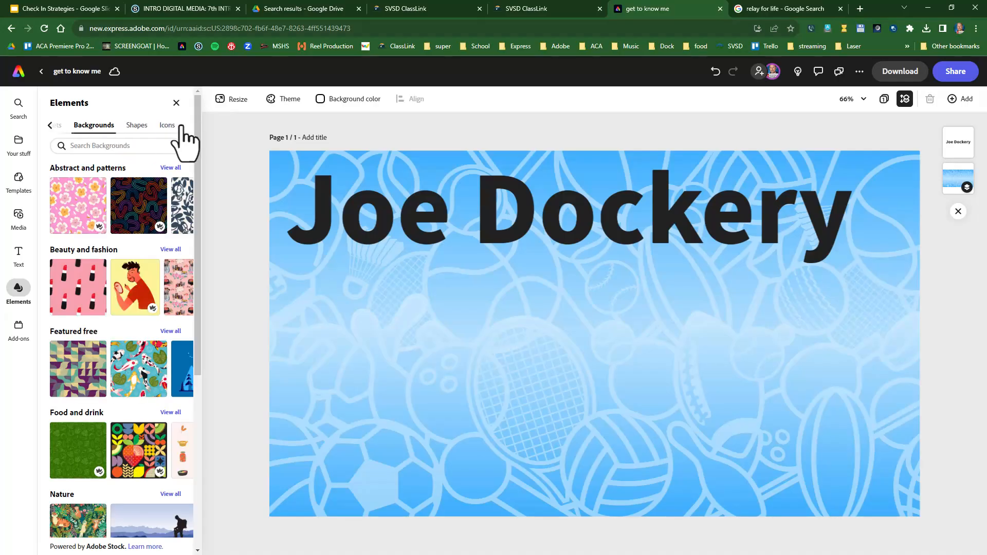
click(138, 127)
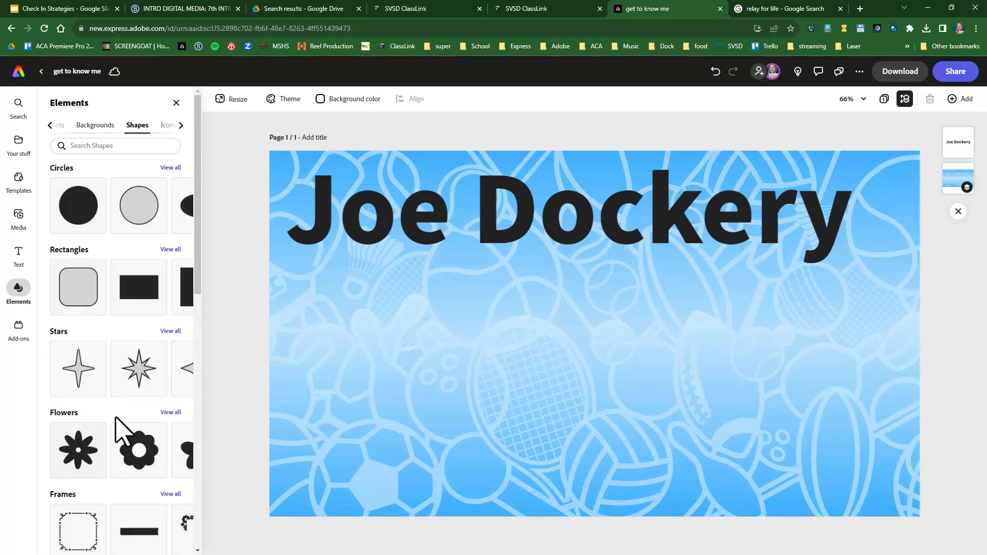
scroll(121, 426, down, 7)
scroll(121, 432, down, 4)
scroll(116, 422, up, 10)
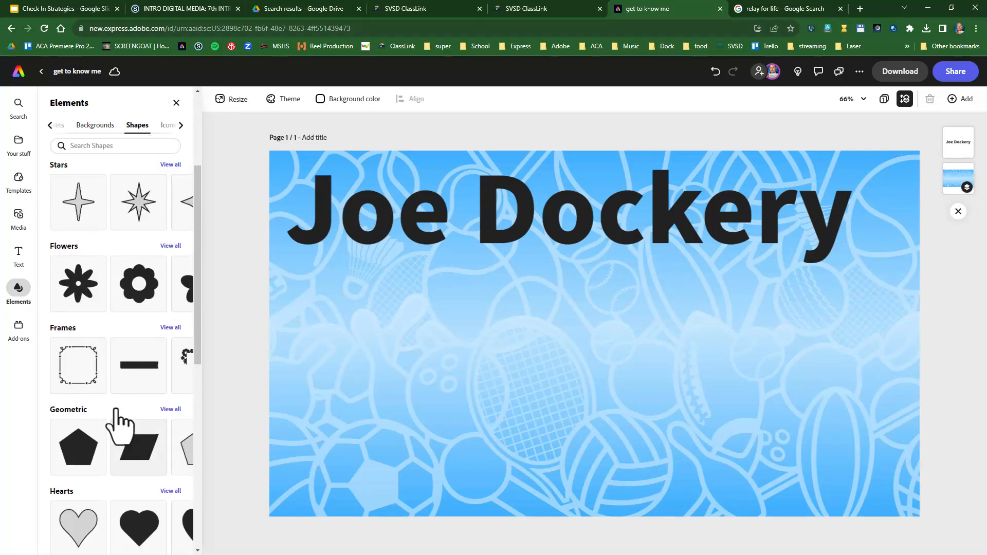
click(167, 126)
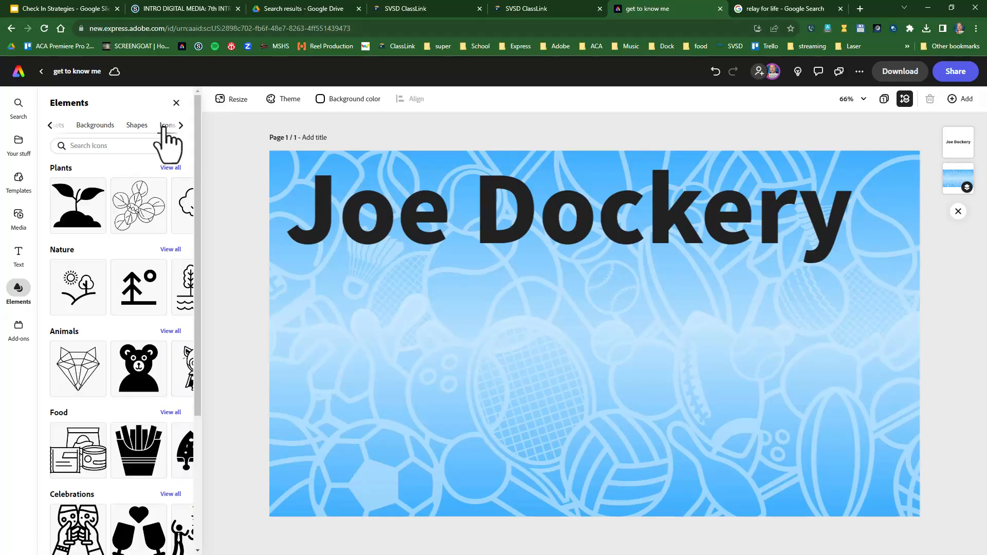
click(111, 146)
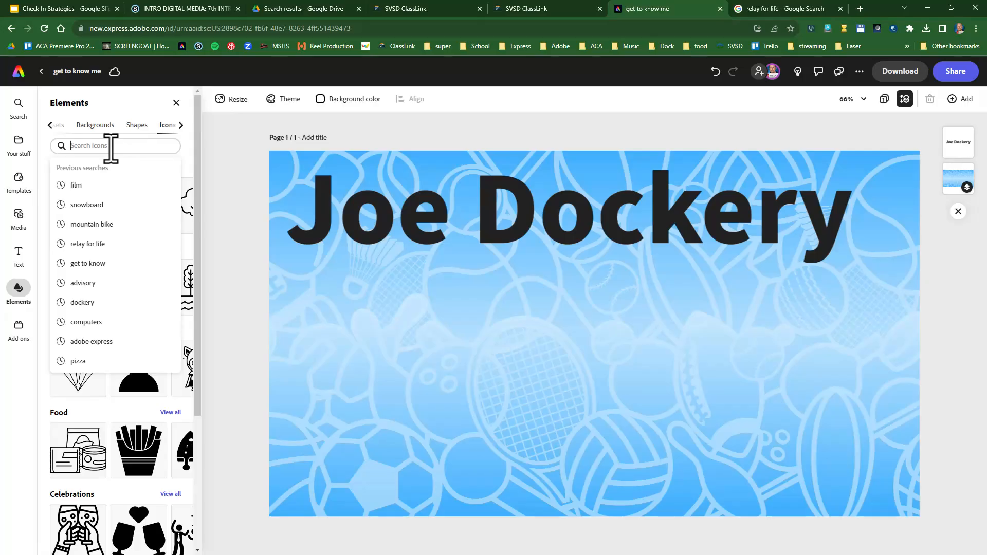
Search icons for 'film' and place the black camera-operator icon just left of the name title
text(film)
key(Return)
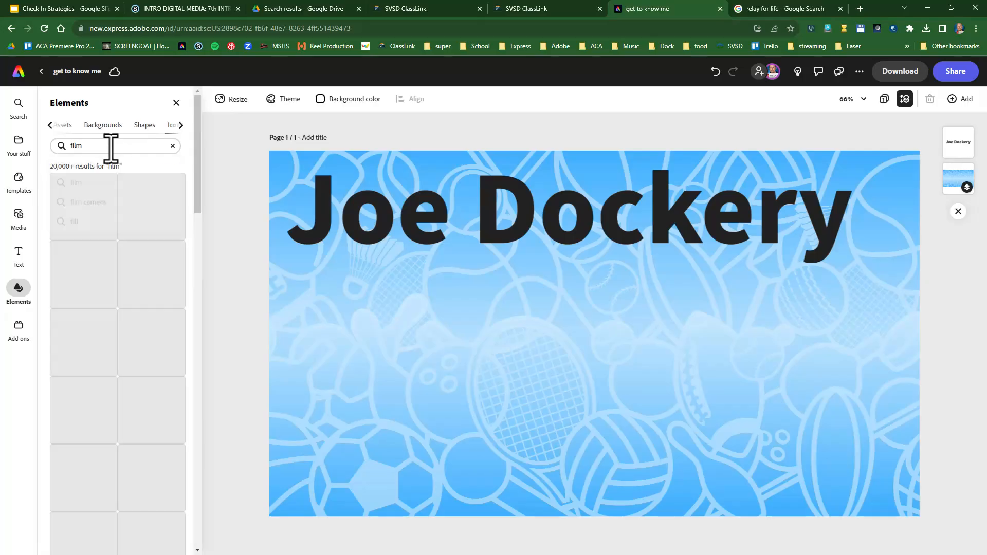
click(94, 291)
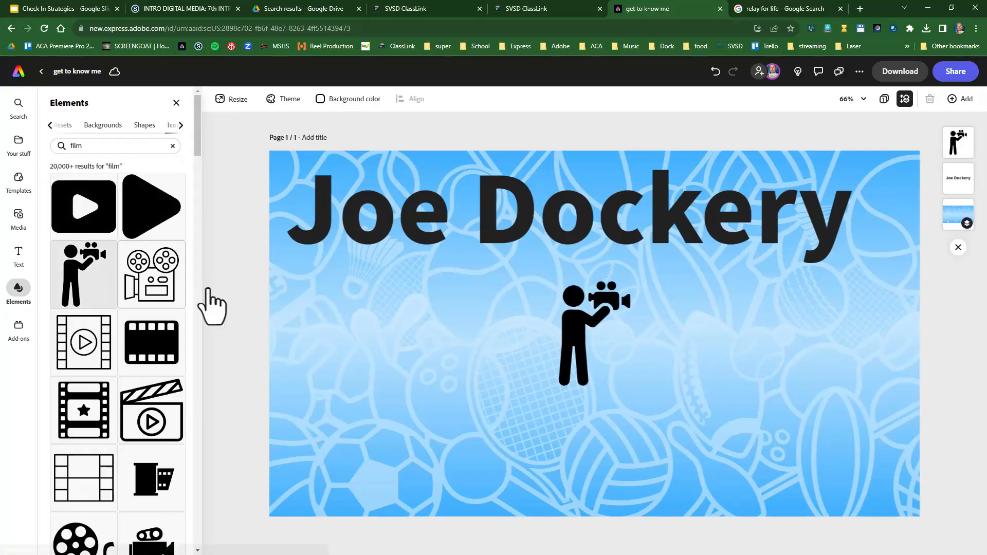
drag(591, 336, 335, 221)
click(246, 226)
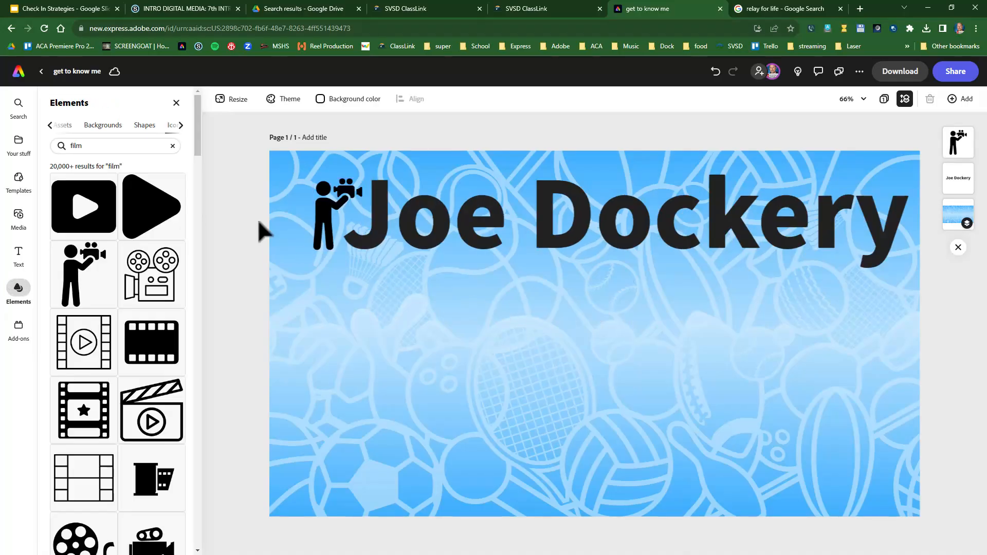
click(324, 216)
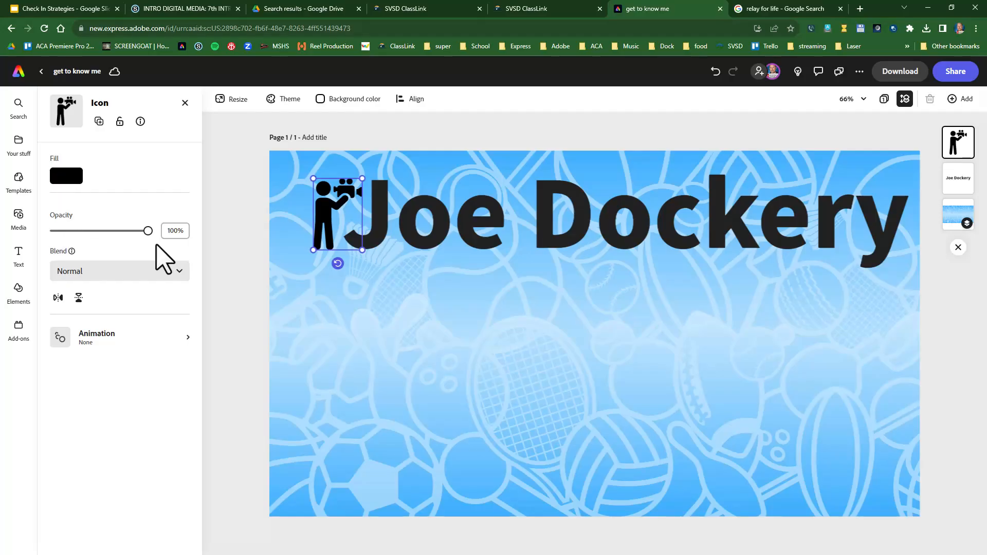
click(58, 298)
click(59, 298)
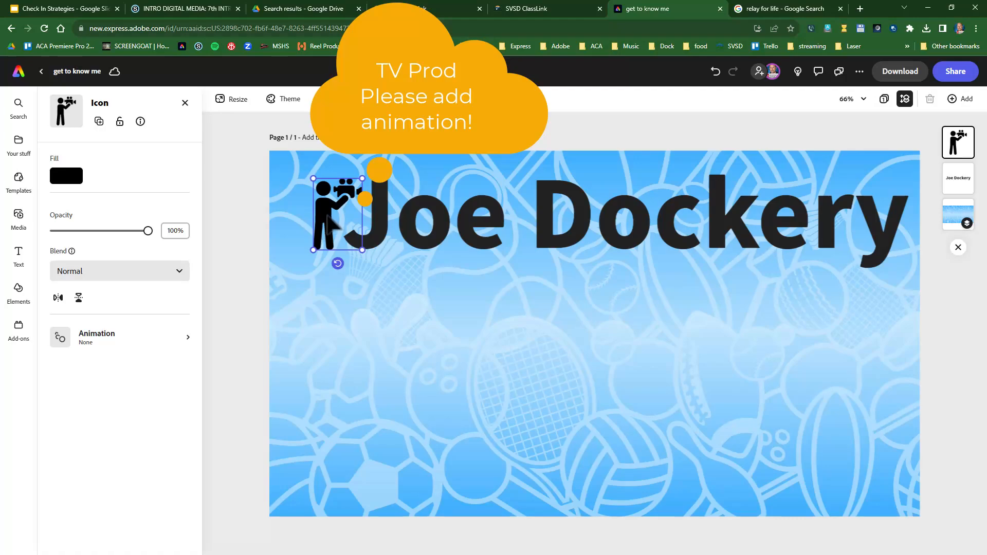
click(251, 172)
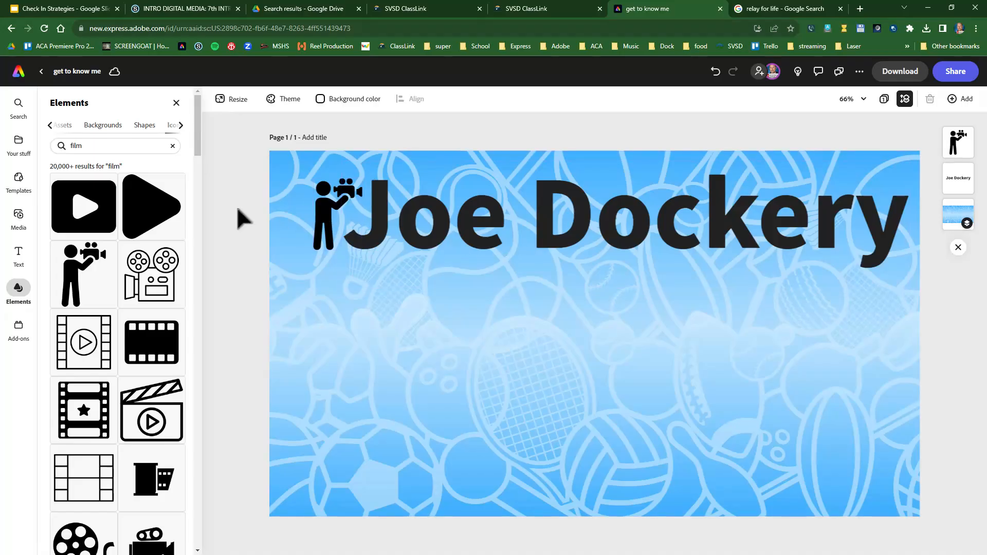
Search stock photos for 'snowboard' and add the green-board snowboarder photo
click(19, 215)
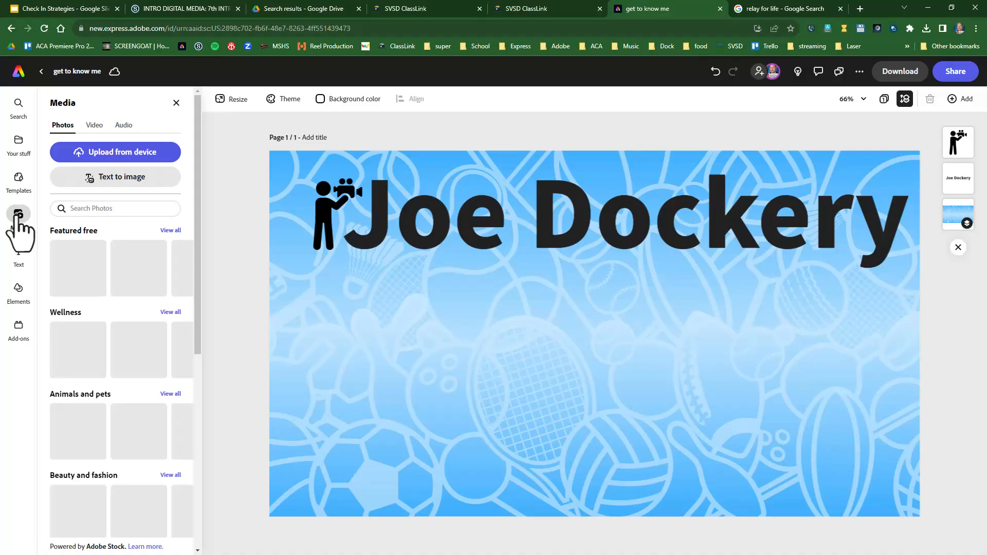
click(94, 126)
click(122, 127)
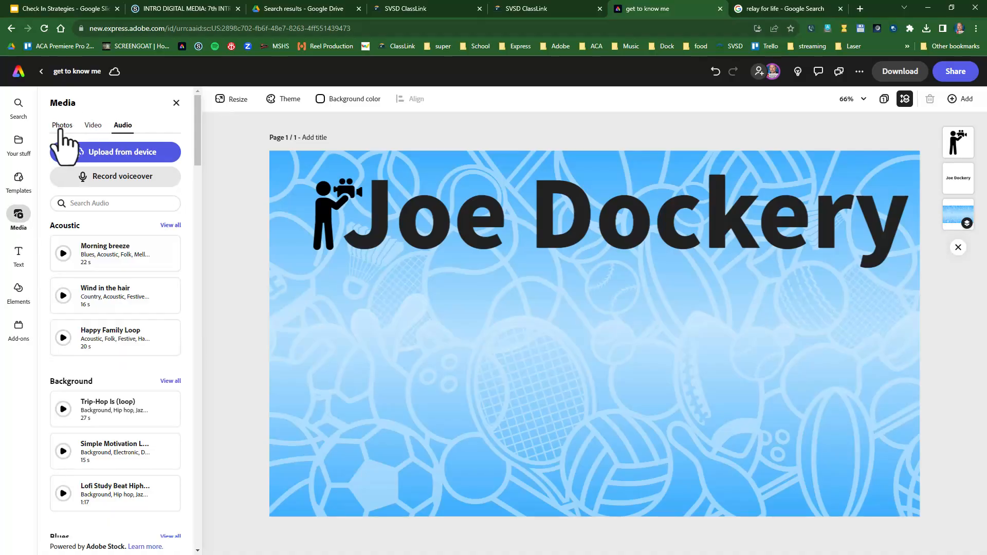
click(62, 129)
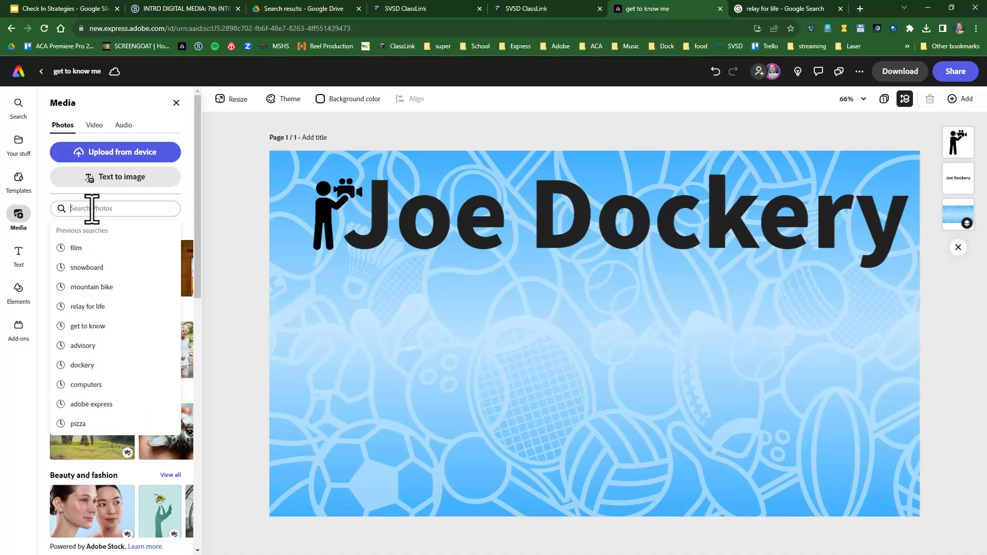
text(snow)
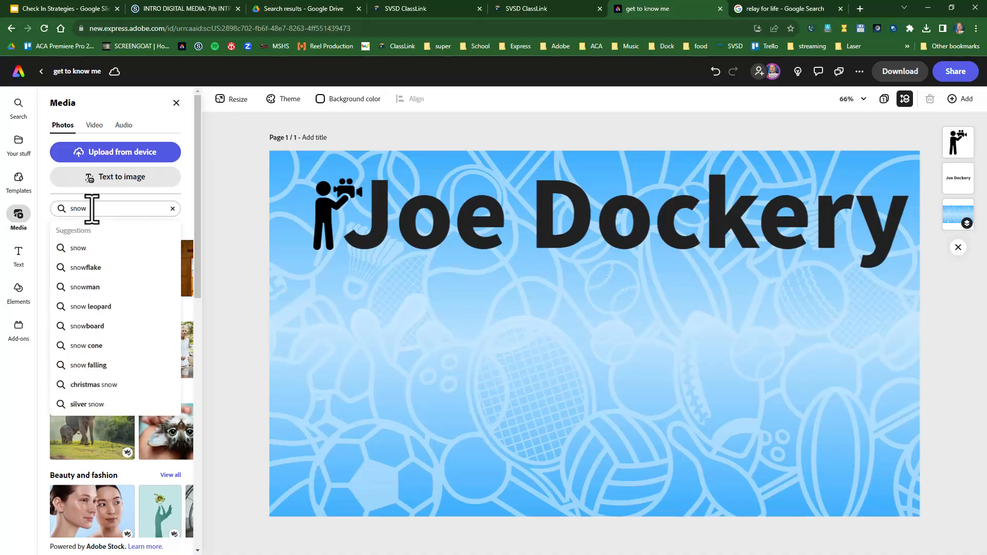
text(b)
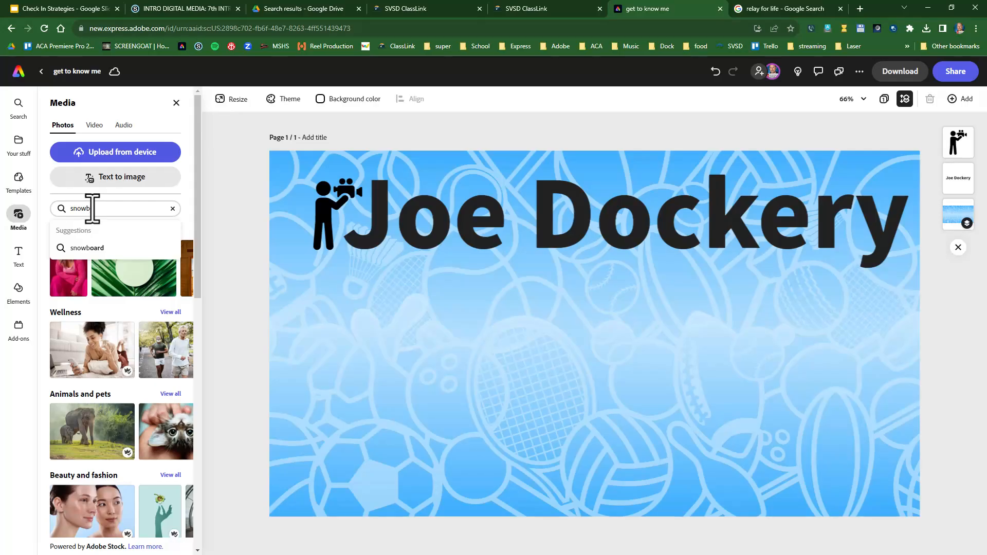
click(97, 248)
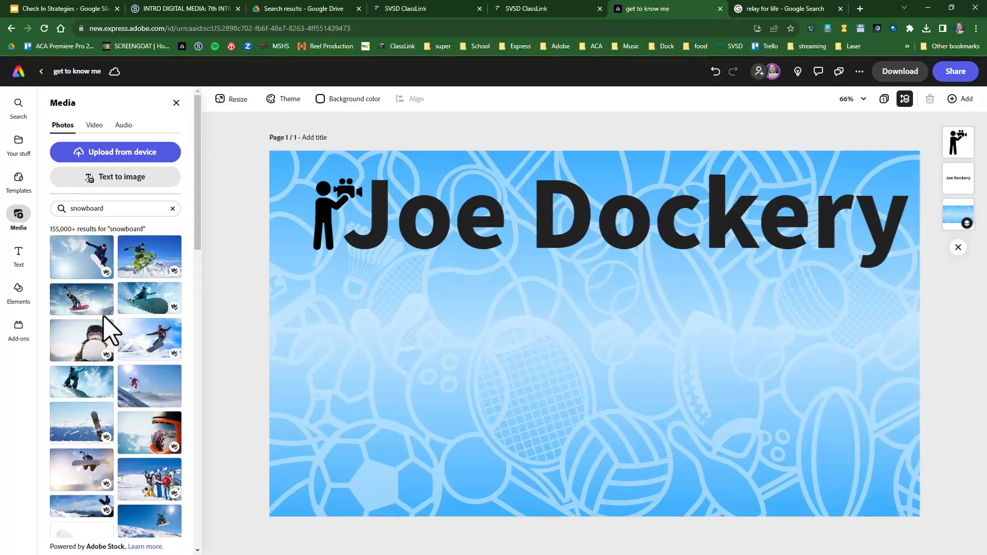
click(154, 307)
Move the snowboarder photo below the title's left end and tilt it counter-clockwise
drag(381, 176, 388, 301)
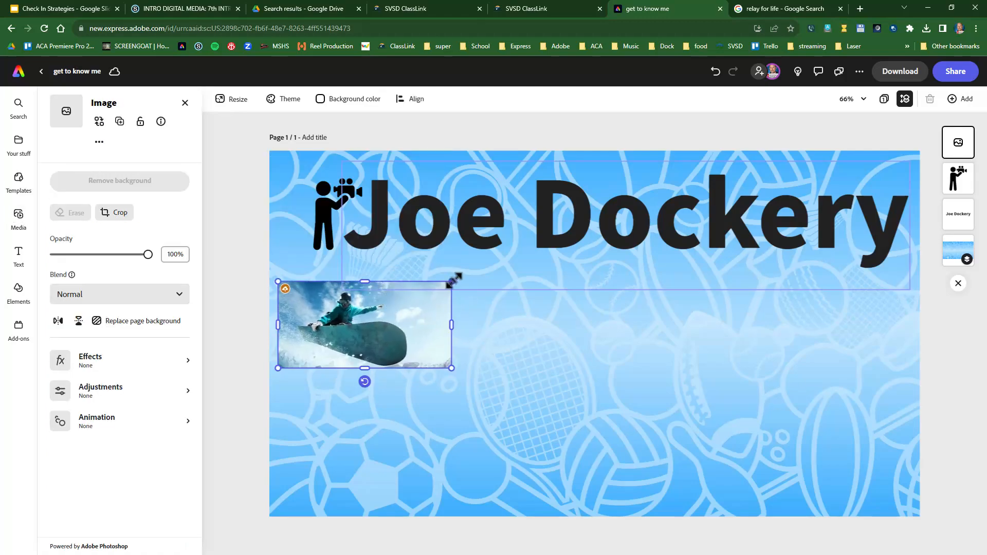
drag(364, 381, 388, 380)
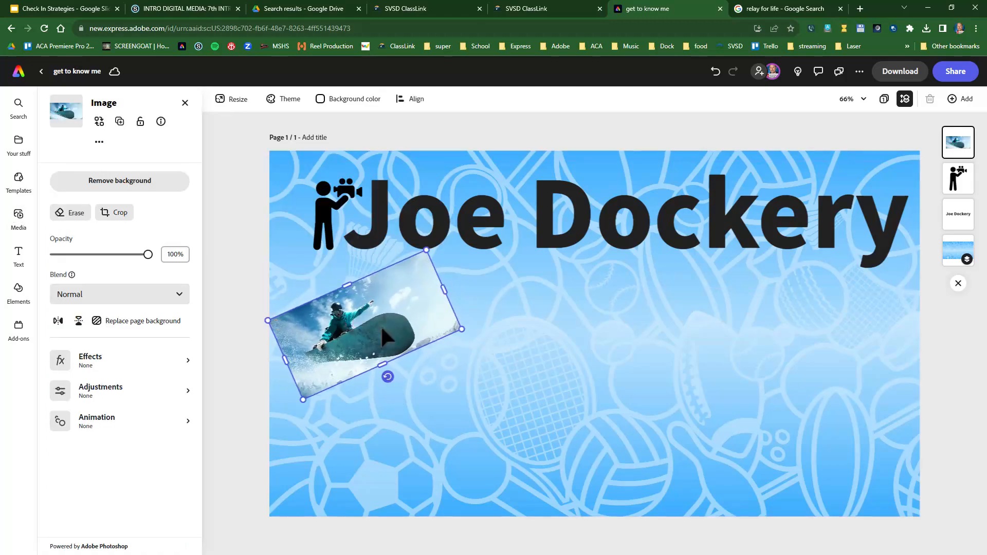
mouse_move(386, 337)
mouse_down()
mouse_move(377, 334)
mouse_move(392, 342)
mouse_up()
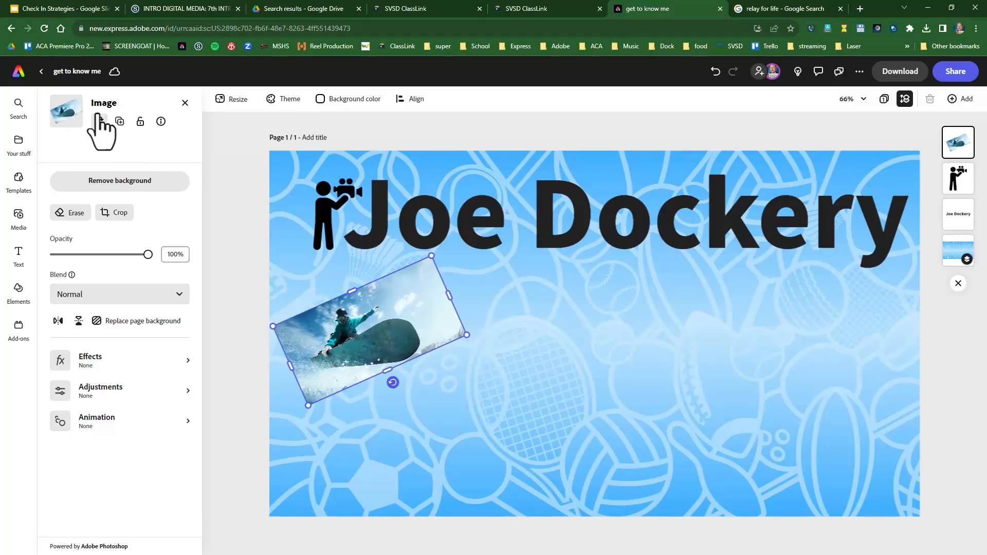
click(183, 103)
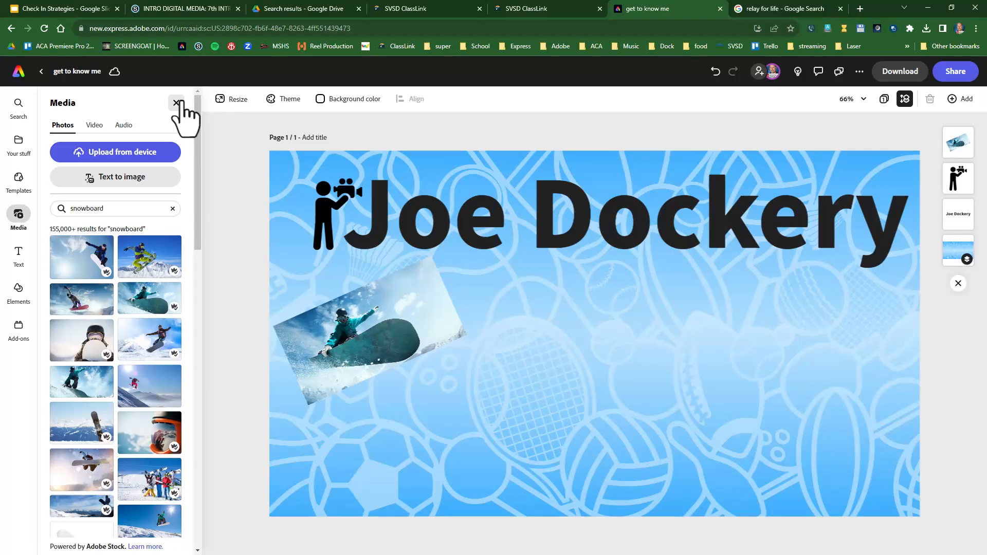
Insert the group hike selfie from the Google Drive My Drive > images > Hike folder
click(122, 155)
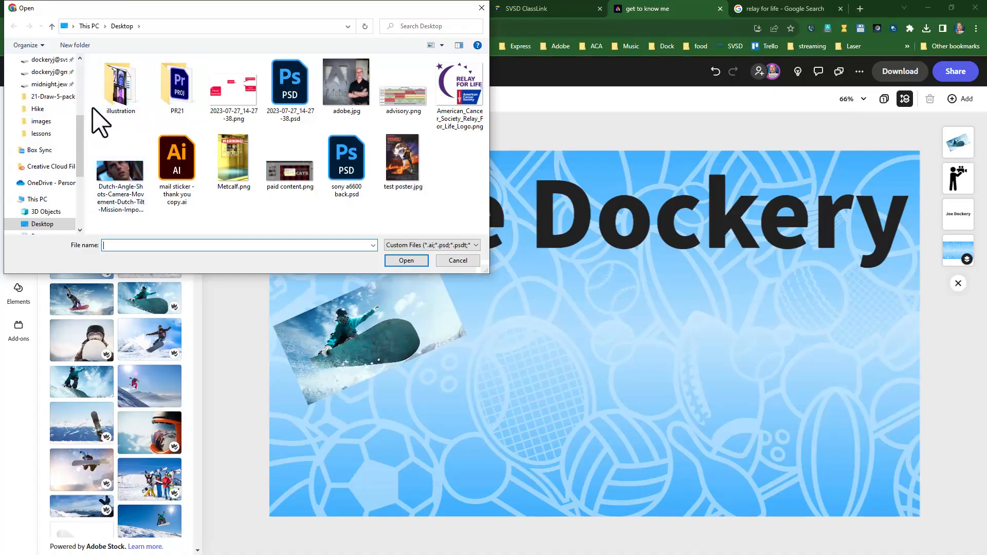
click(49, 60)
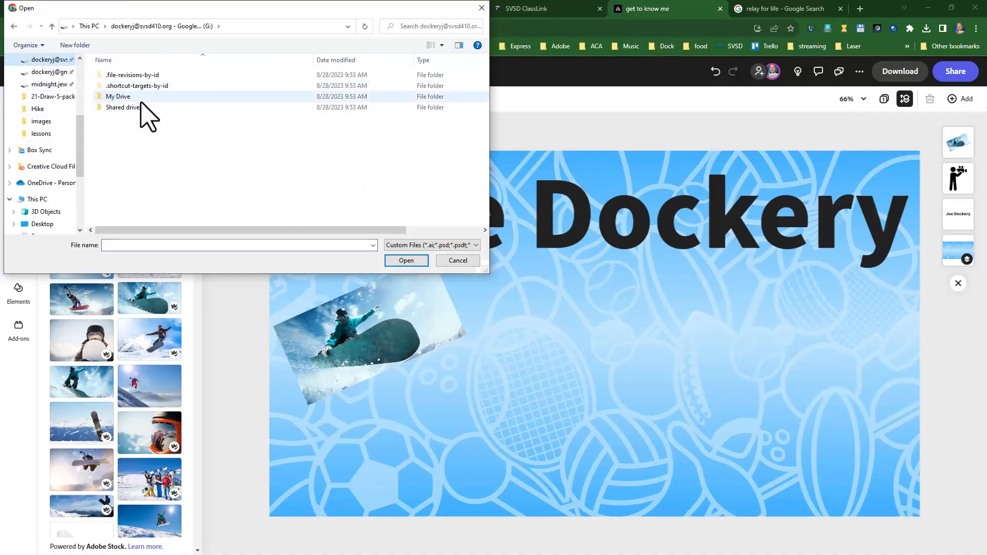
double_click(126, 97)
double_click(127, 97)
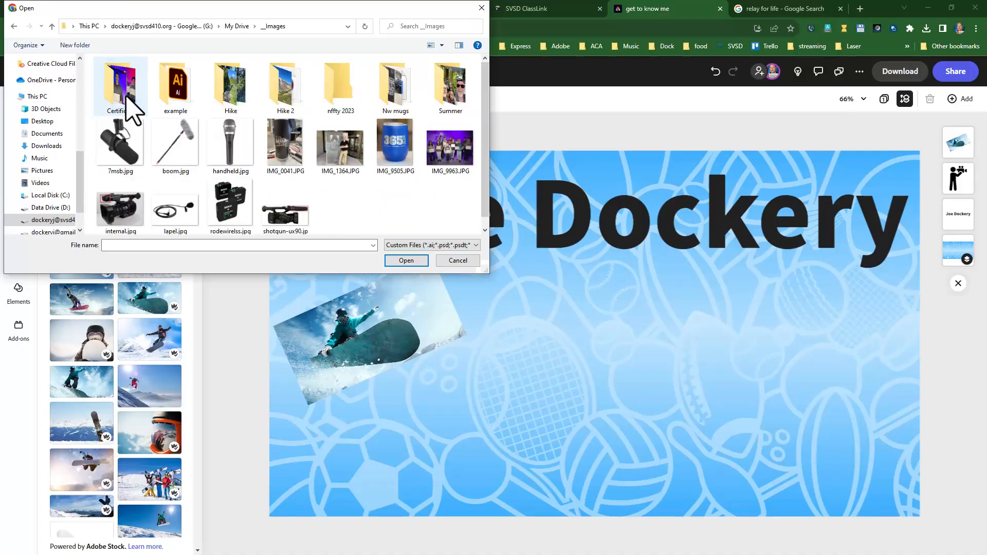
double_click(224, 87)
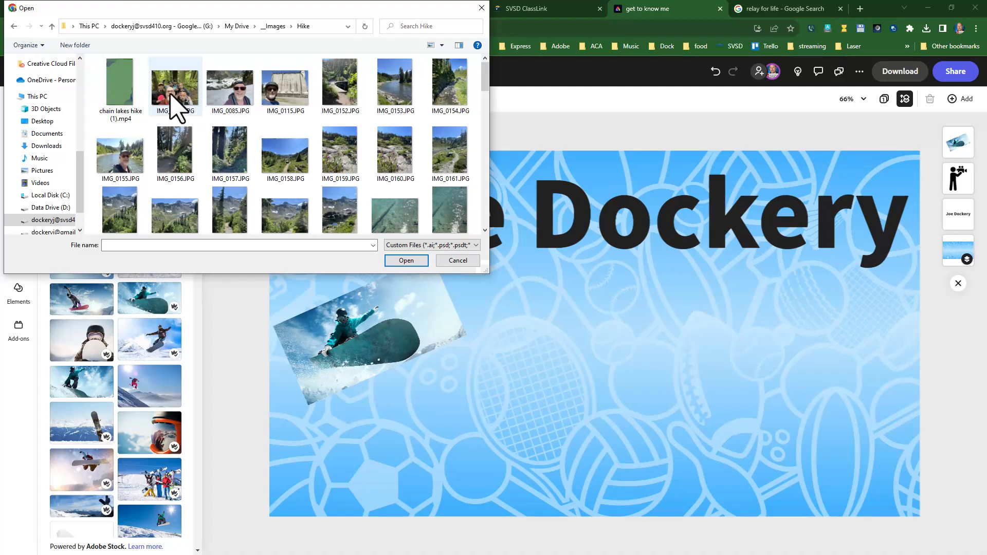
double_click(173, 98)
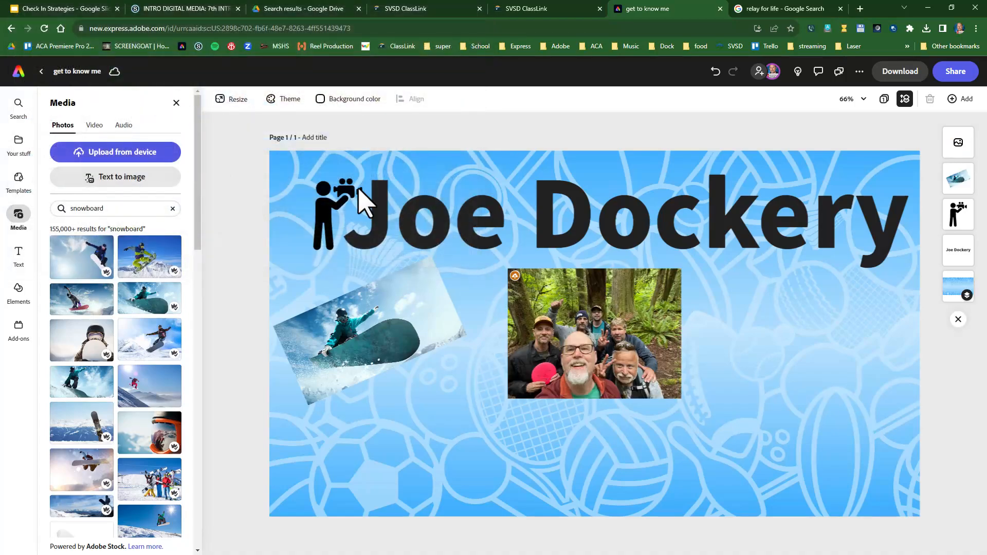
Shrink the group selfie, set it beside the snowboarder photo, and rotate it clockwise
drag(670, 305, 564, 333)
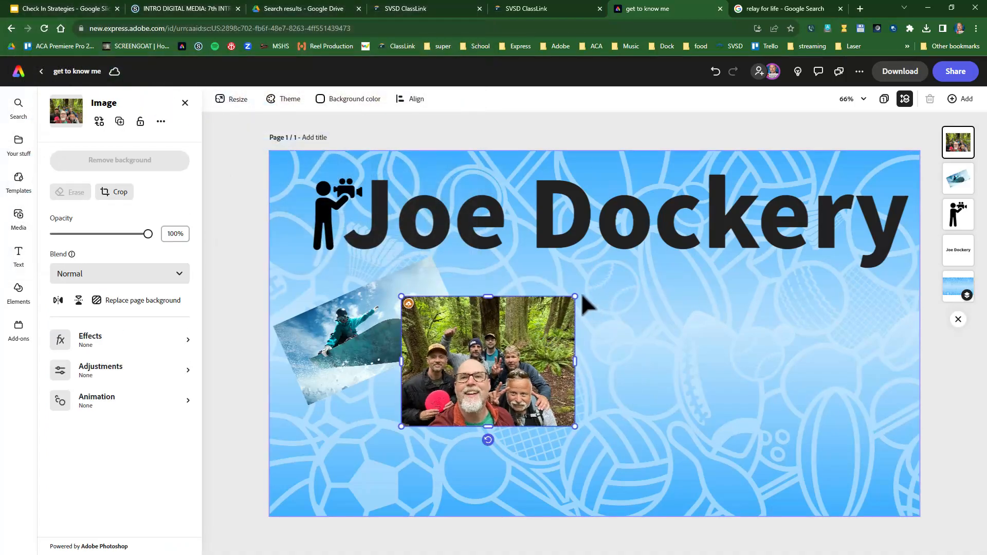
drag(576, 294, 527, 298)
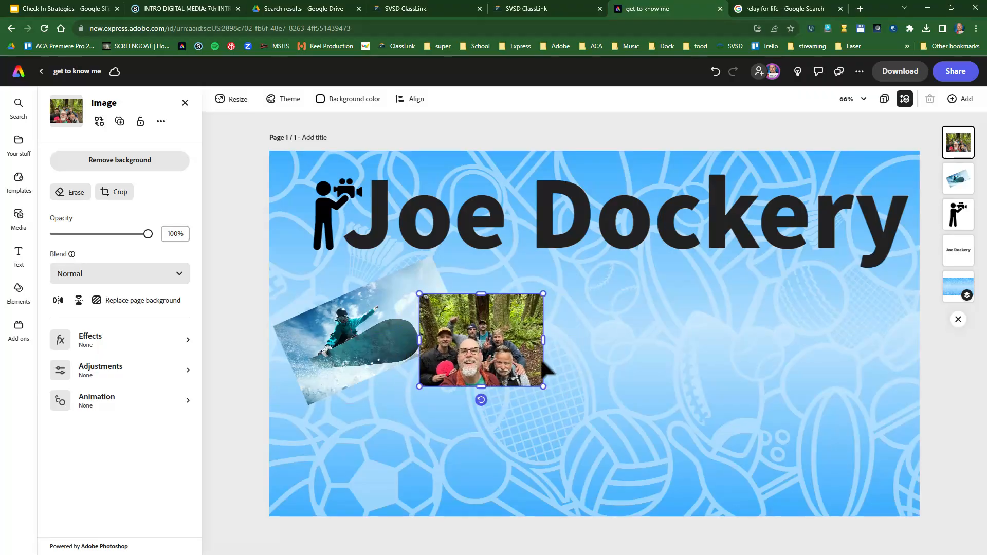
mouse_move(484, 403)
mouse_down()
mouse_move(477, 416)
mouse_move(470, 397)
mouse_up()
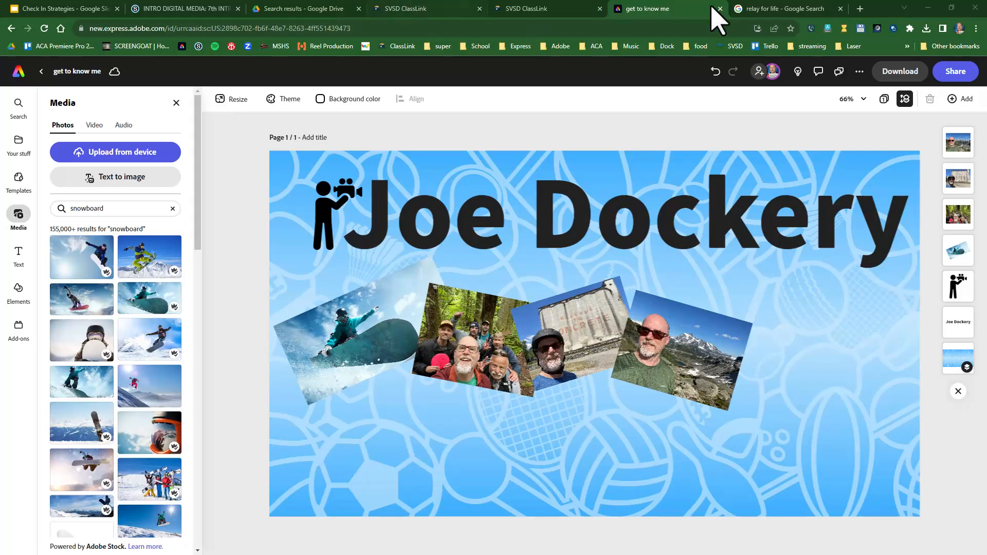
Save the American Cancer Society Relay For Life logo from Google image results to the Desktop
click(776, 11)
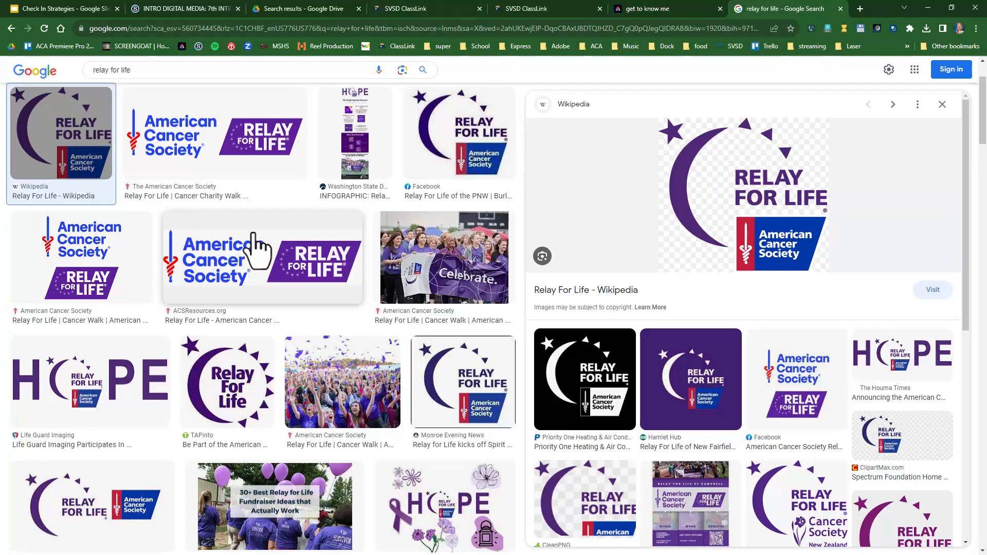
click(289, 265)
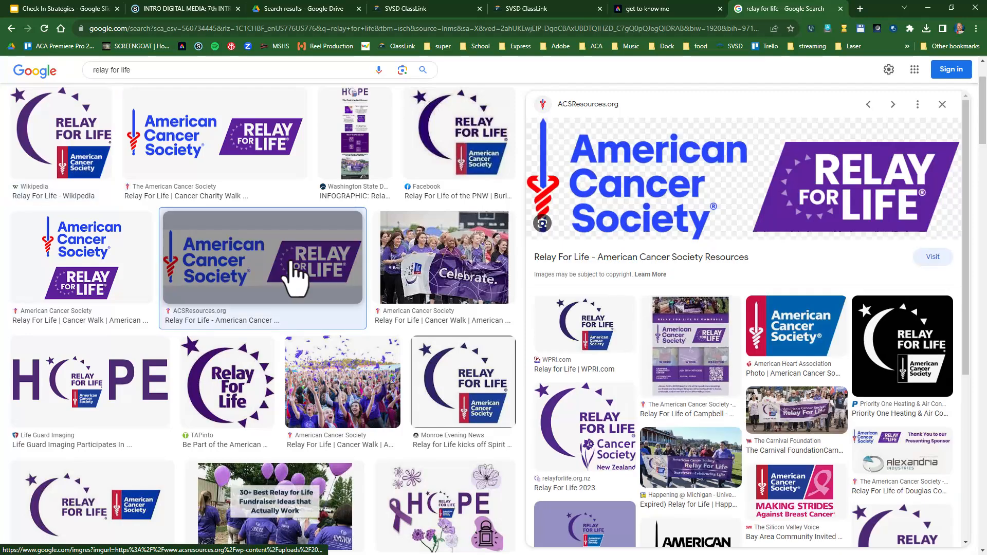
right_click(762, 186)
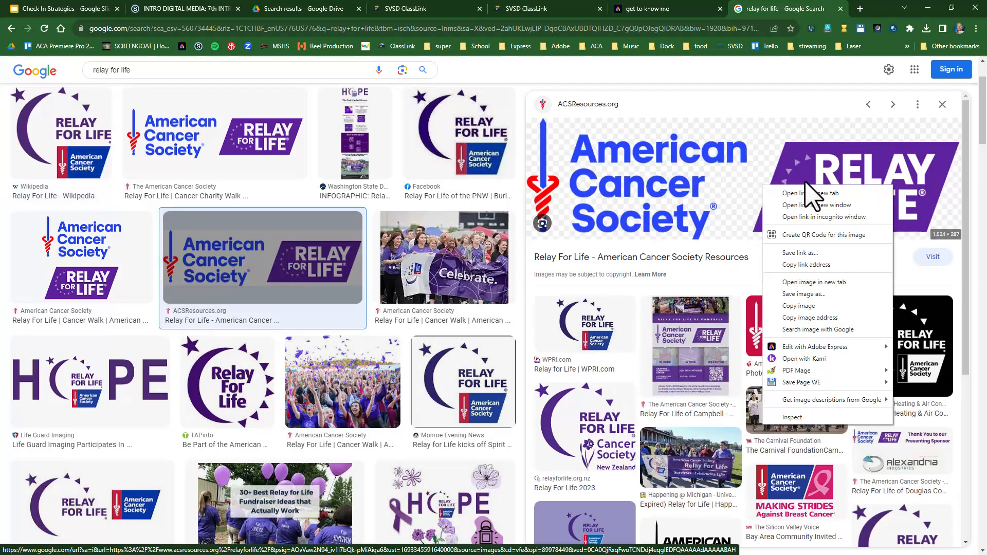
click(812, 295)
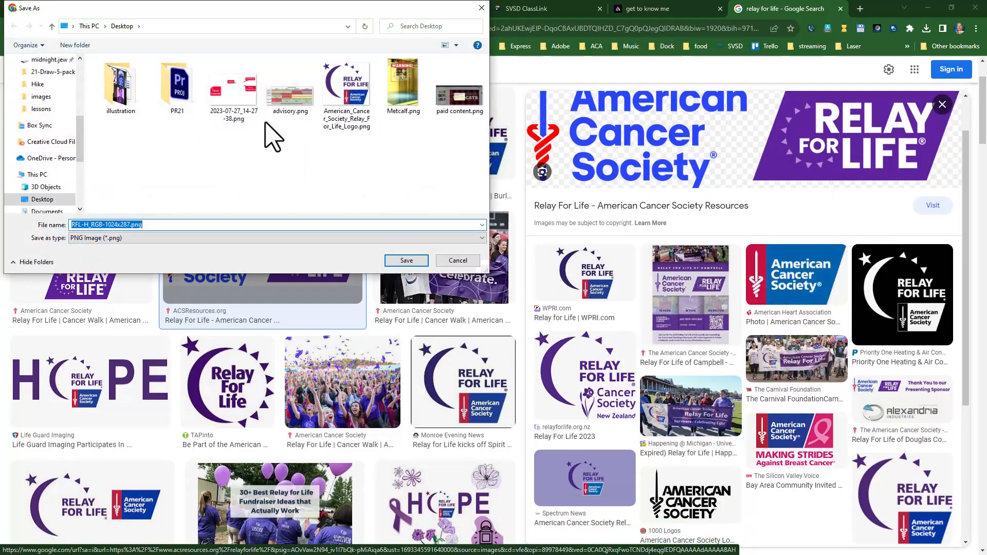
click(404, 261)
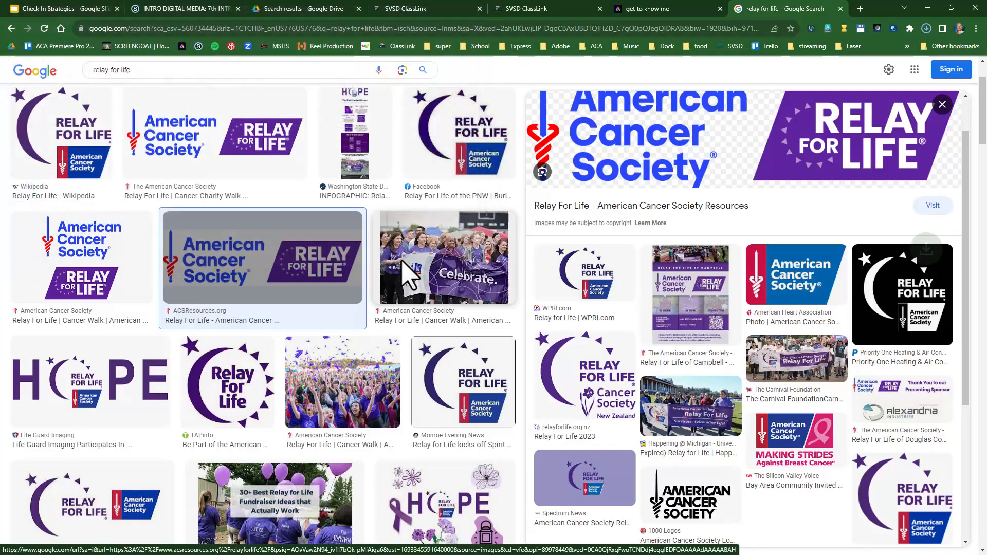
click(647, 9)
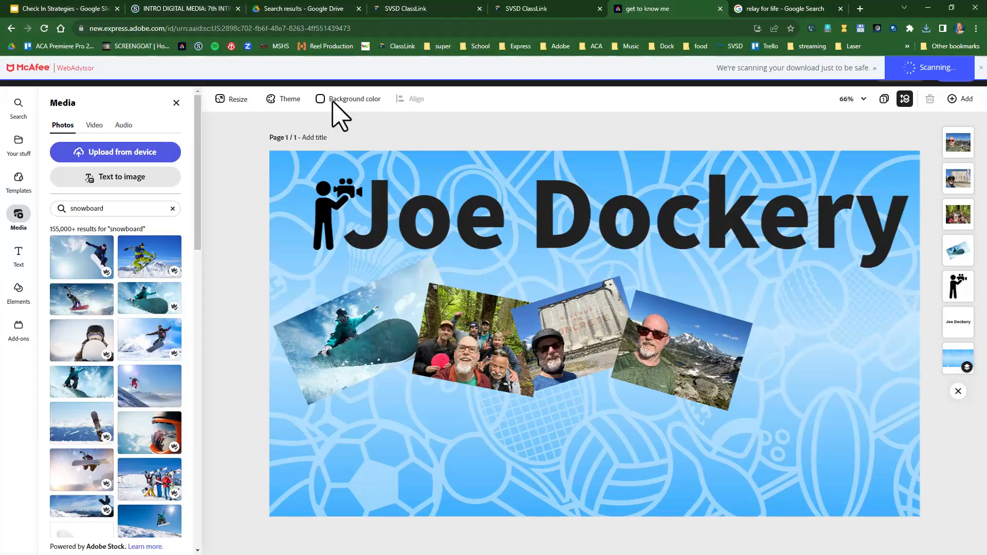
Upload RFL-H_RGB-1024x287.png from the Desktop and place it below the photo collage
click(115, 160)
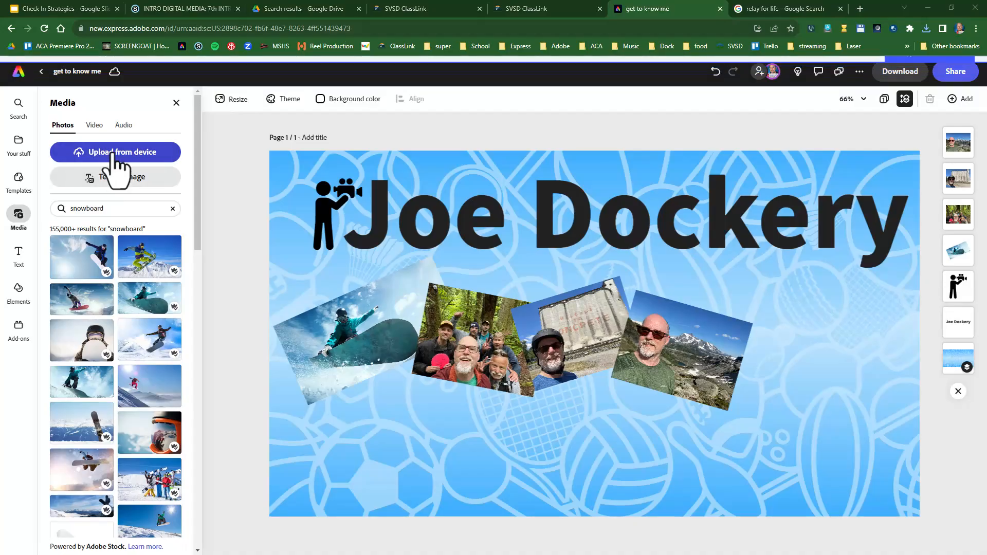
click(43, 122)
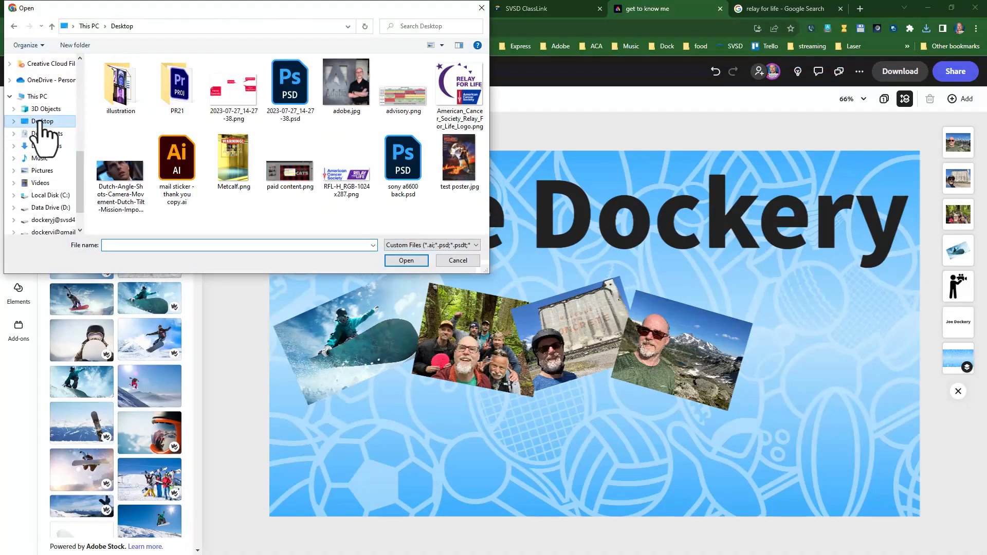
double_click(340, 180)
drag(531, 450, 491, 437)
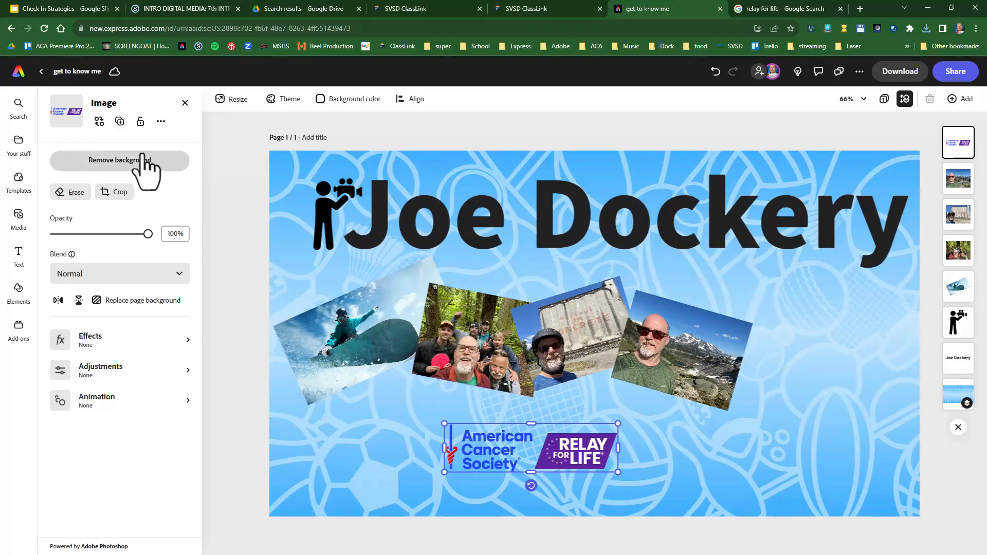
Add a rectangle shape from Elements and fill it with white
click(18, 290)
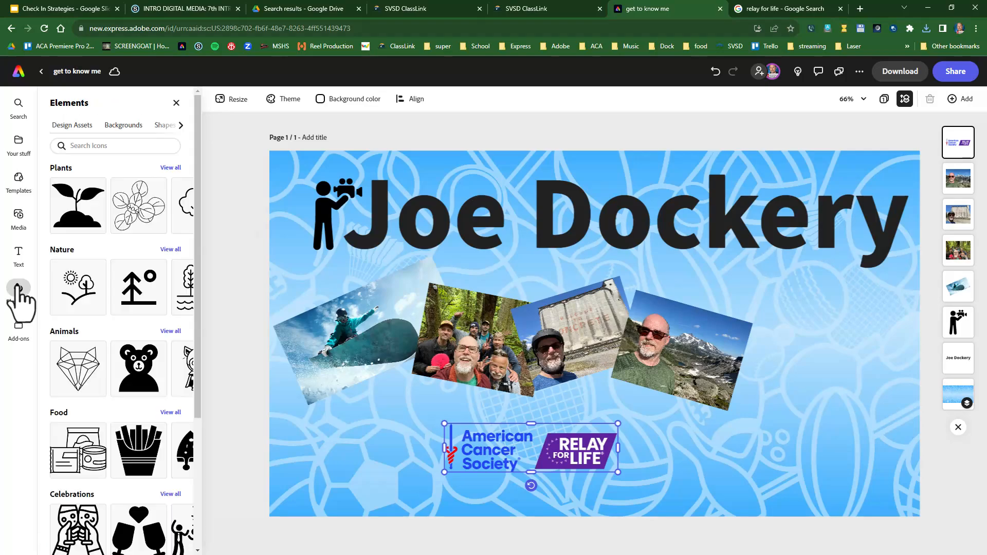
click(167, 126)
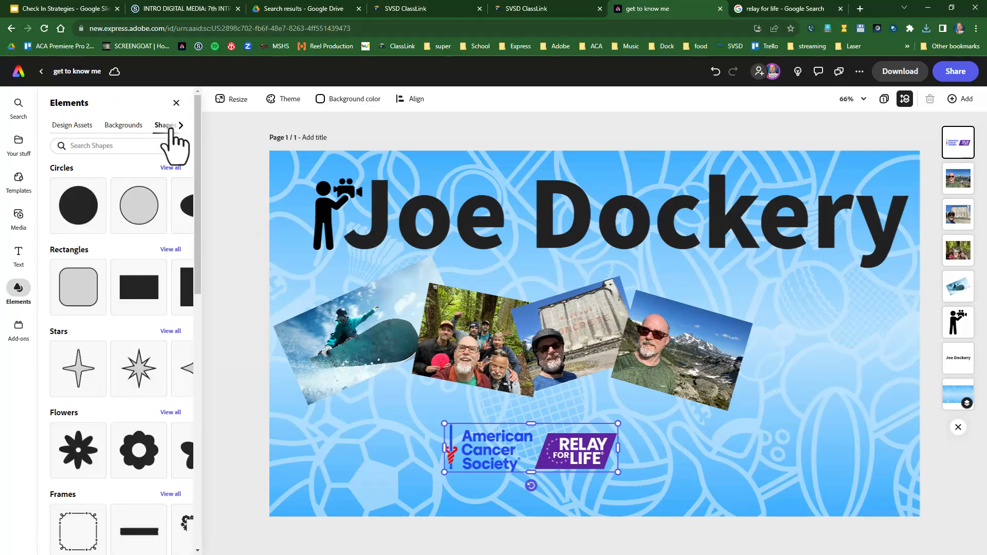
click(139, 295)
click(585, 326)
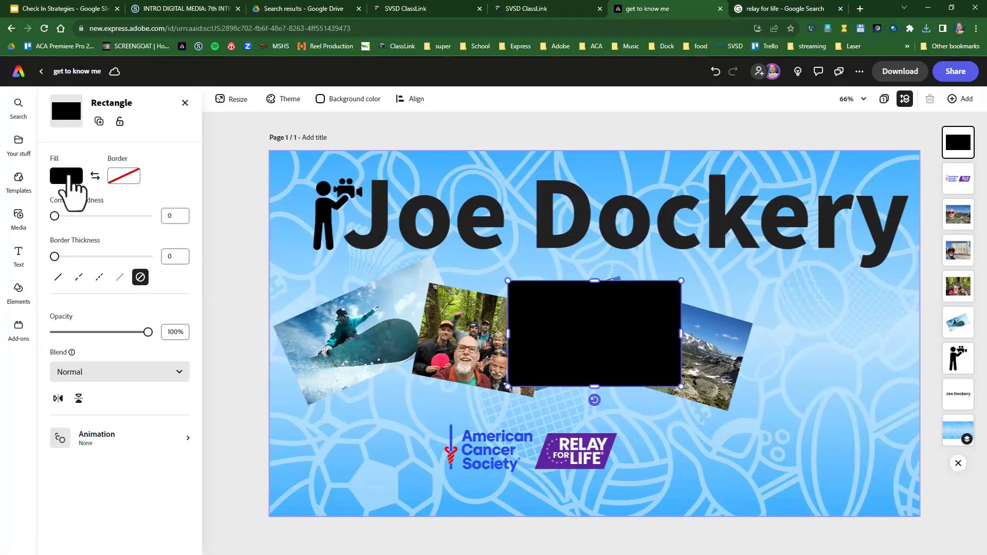
click(66, 176)
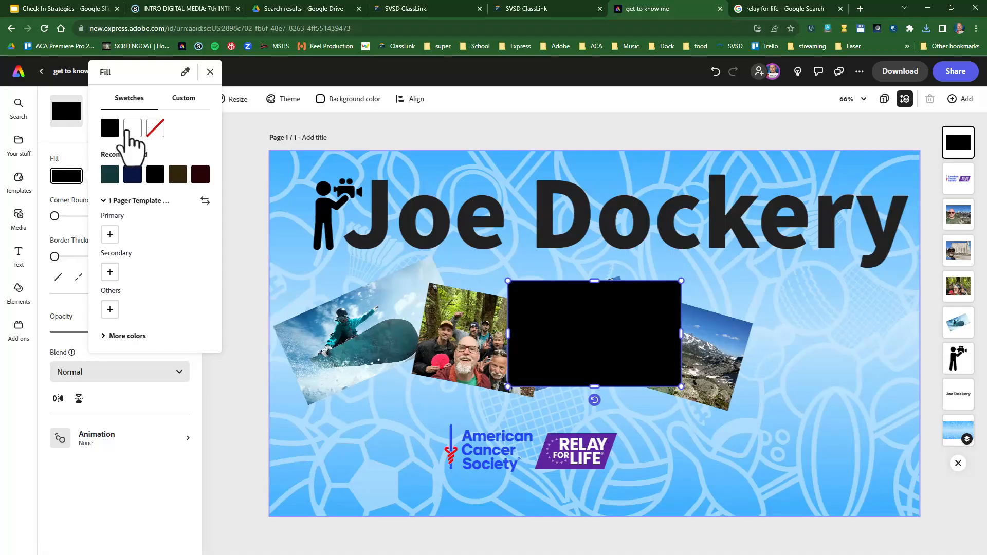
click(132, 128)
click(557, 343)
Resize the white rectangle over the Relay For Life logo and send it behind the logo
drag(557, 344, 544, 447)
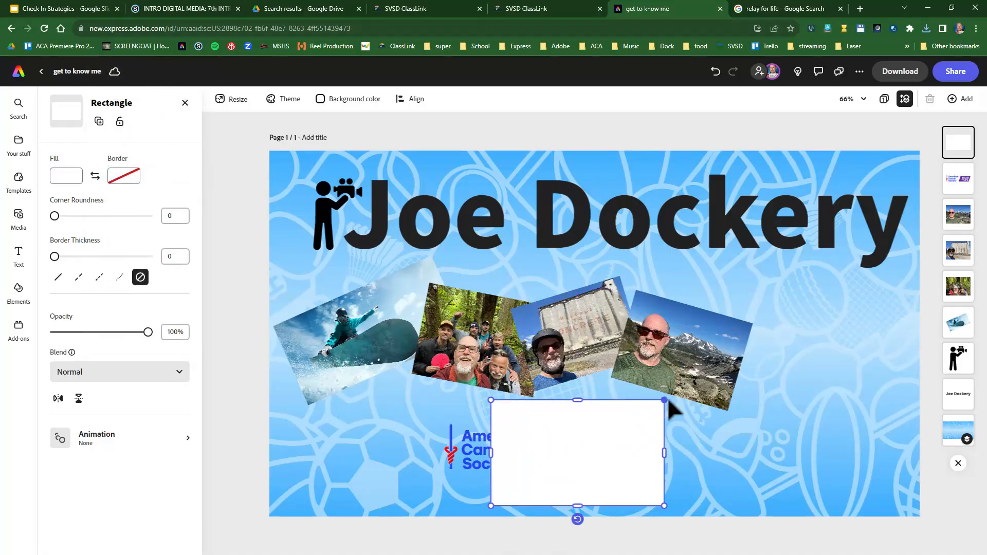
drag(577, 400, 512, 427)
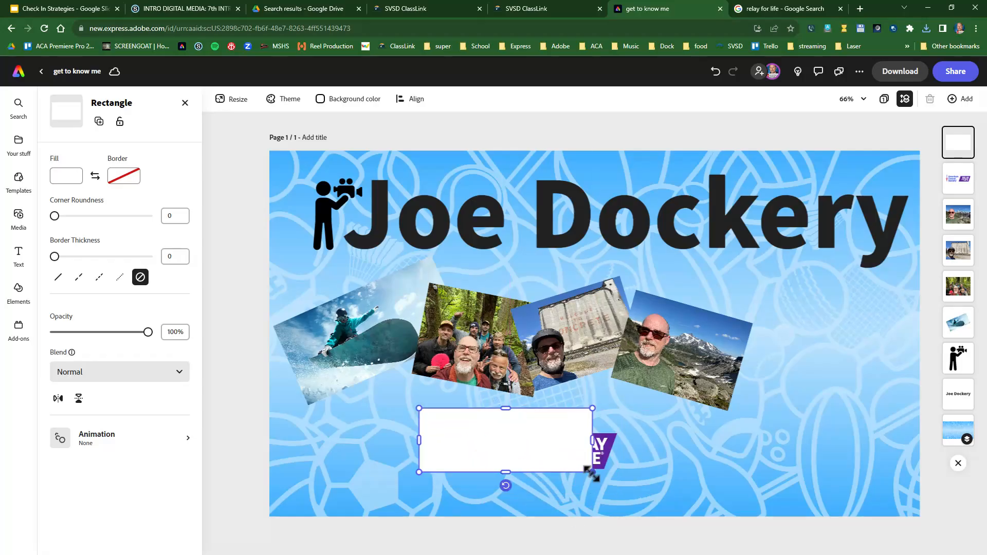
mouse_move(591, 441)
mouse_down()
mouse_move(628, 443)
mouse_move(589, 445)
mouse_up()
mouse_move(954, 136)
mouse_down()
mouse_move(954, 326)
mouse_move(969, 176)
mouse_move(954, 177)
mouse_move(964, 152)
mouse_move(954, 149)
mouse_up()
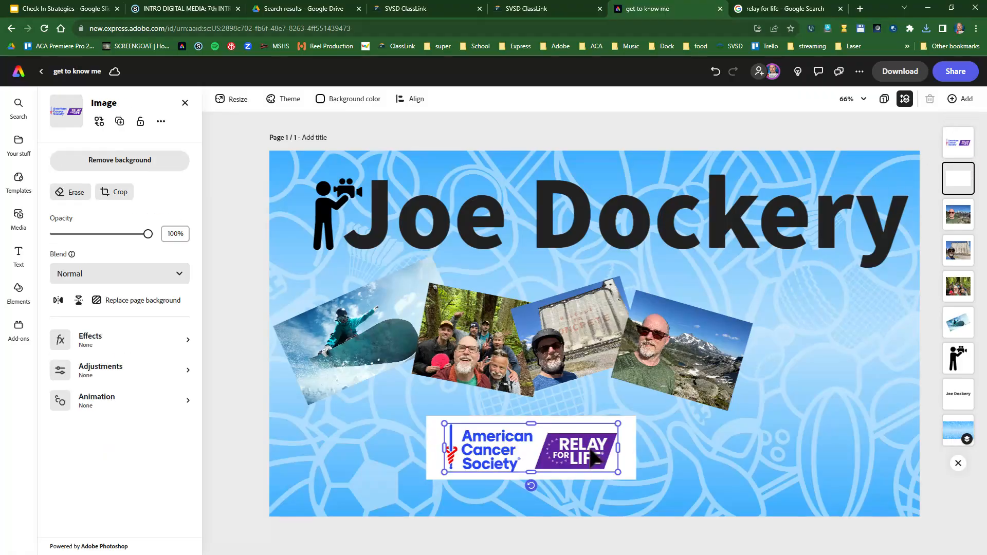
Round the white card's corners and group it with the Relay For Life logo
click(438, 437)
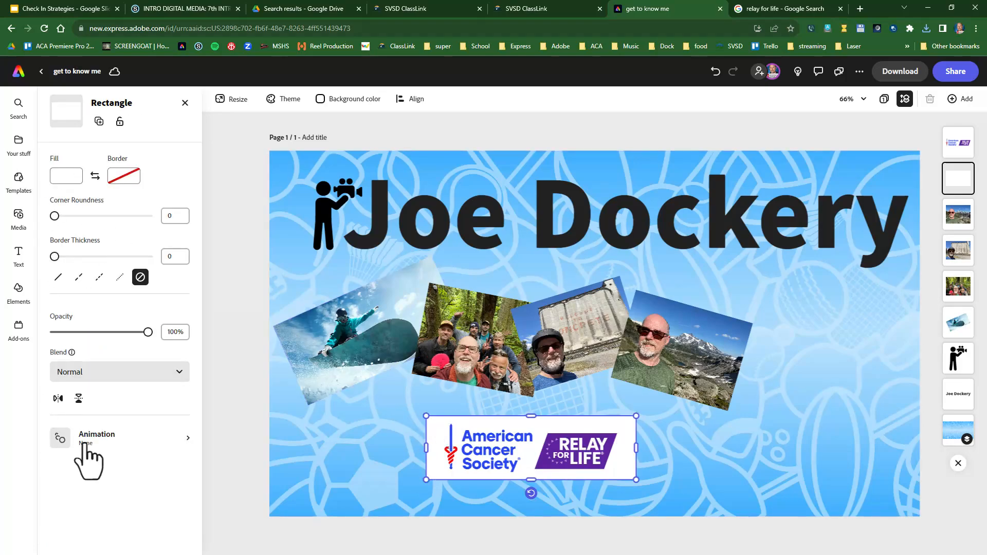
drag(54, 215, 119, 218)
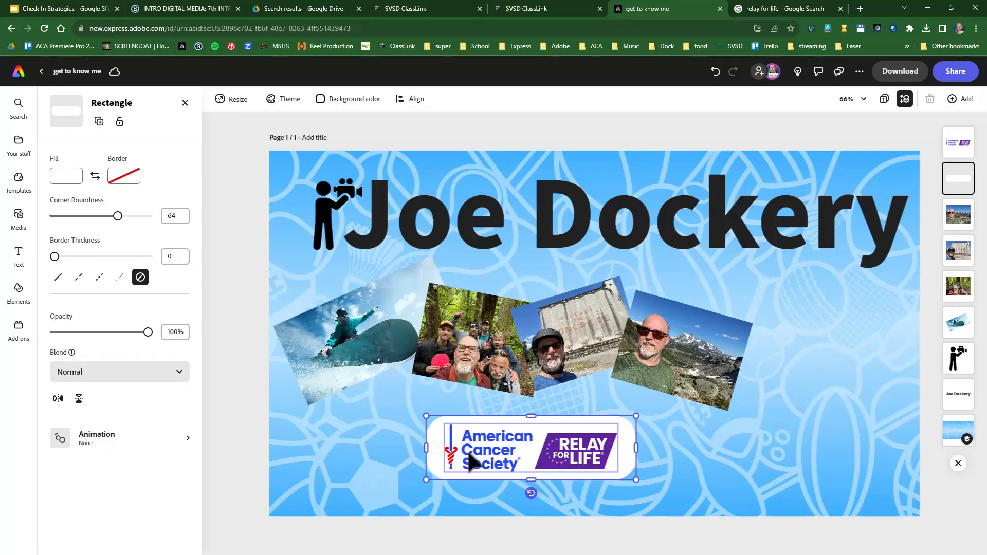
shift+click(572, 454)
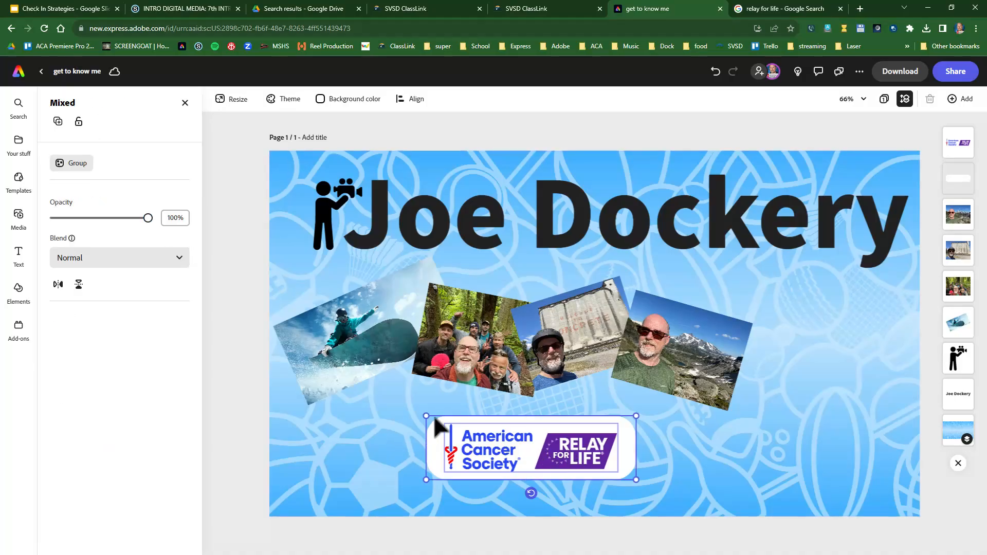
click(72, 163)
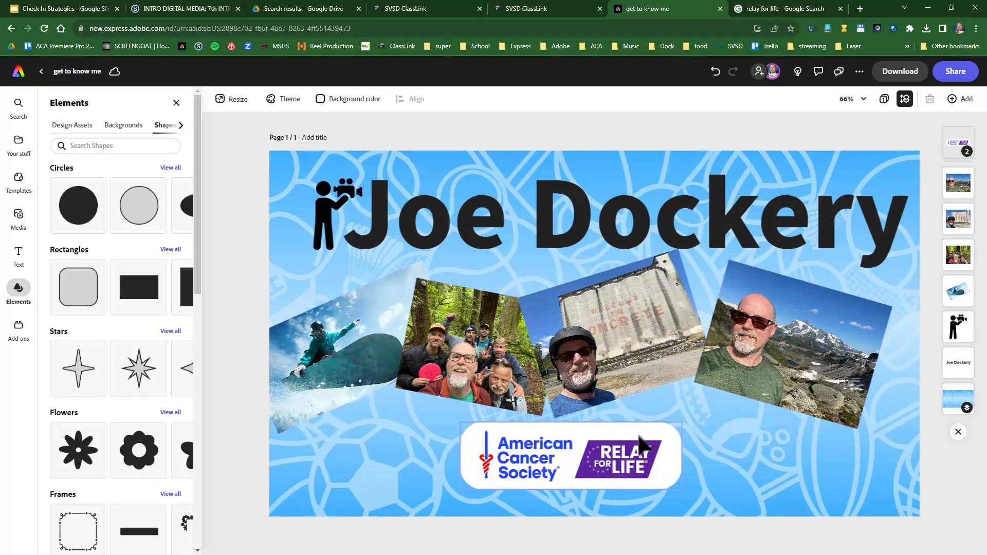
Open the Download options for the finished design
click(329, 218)
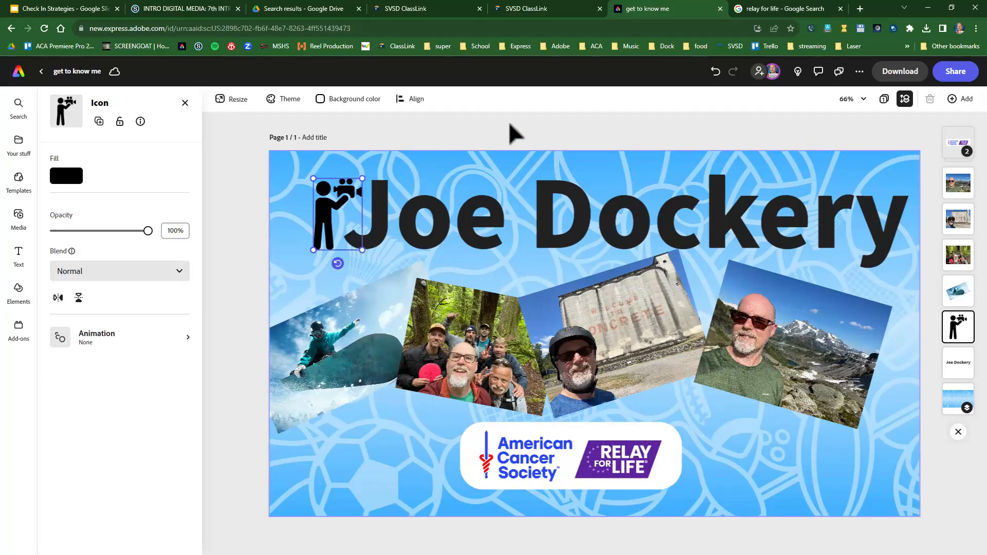
click(540, 124)
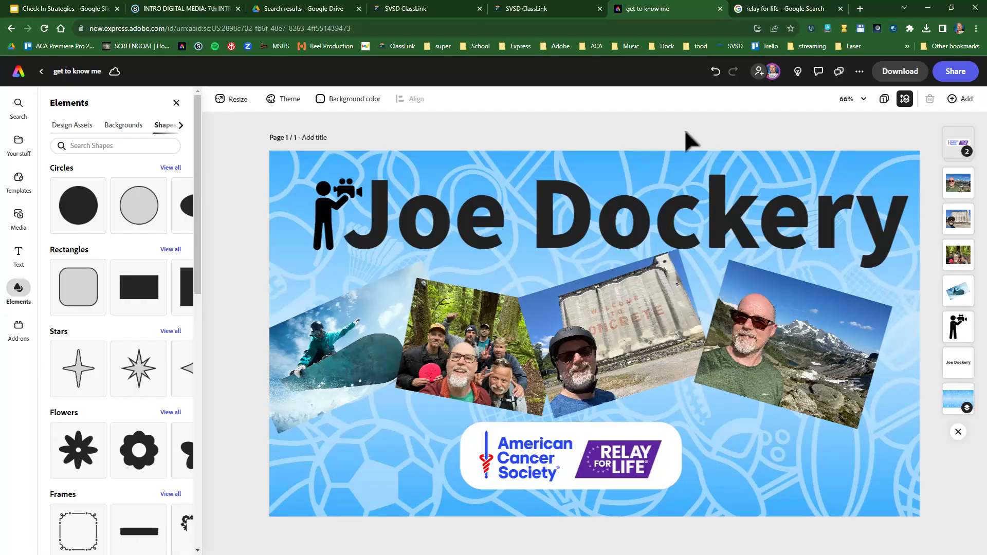
click(901, 72)
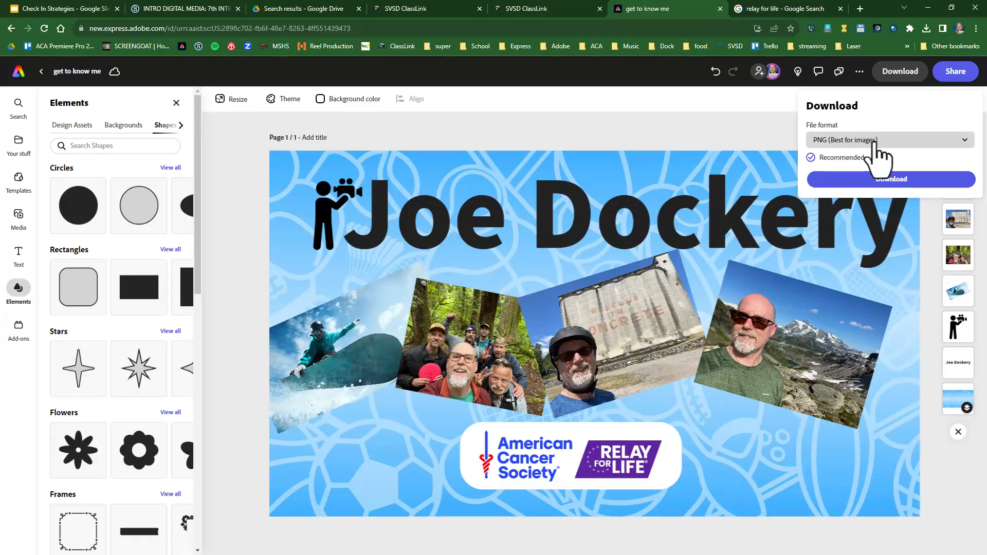
Download the design with PNG (Best for images) as the file format
click(868, 142)
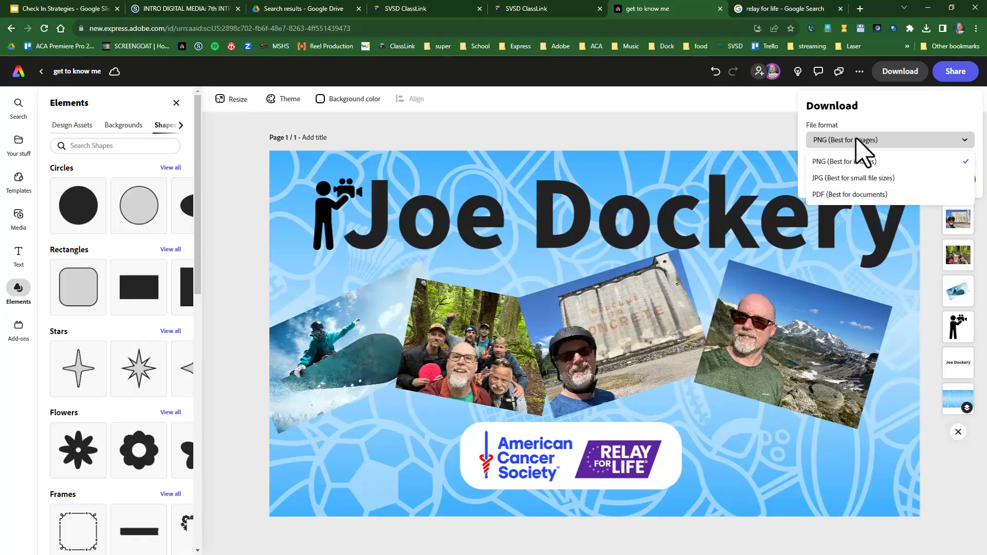
click(856, 140)
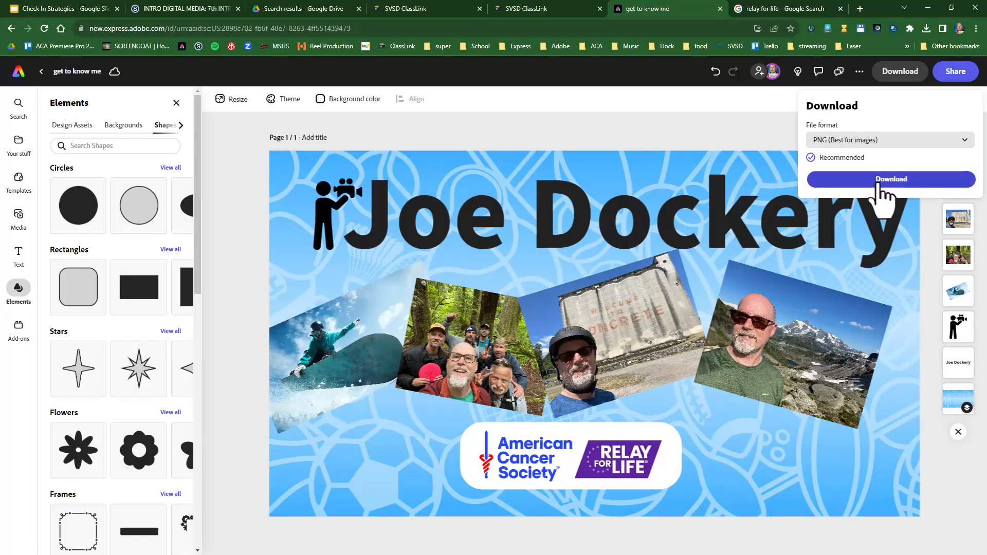
click(879, 182)
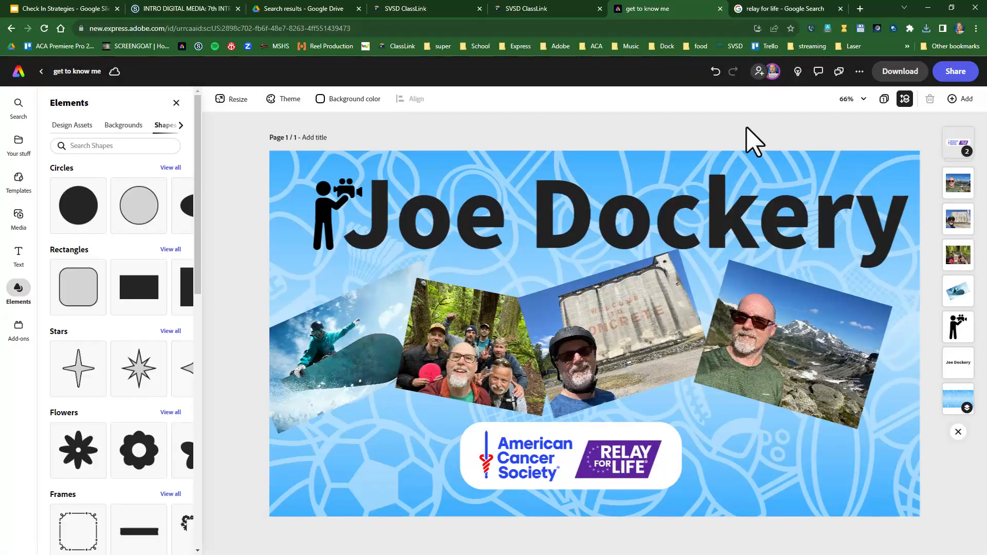